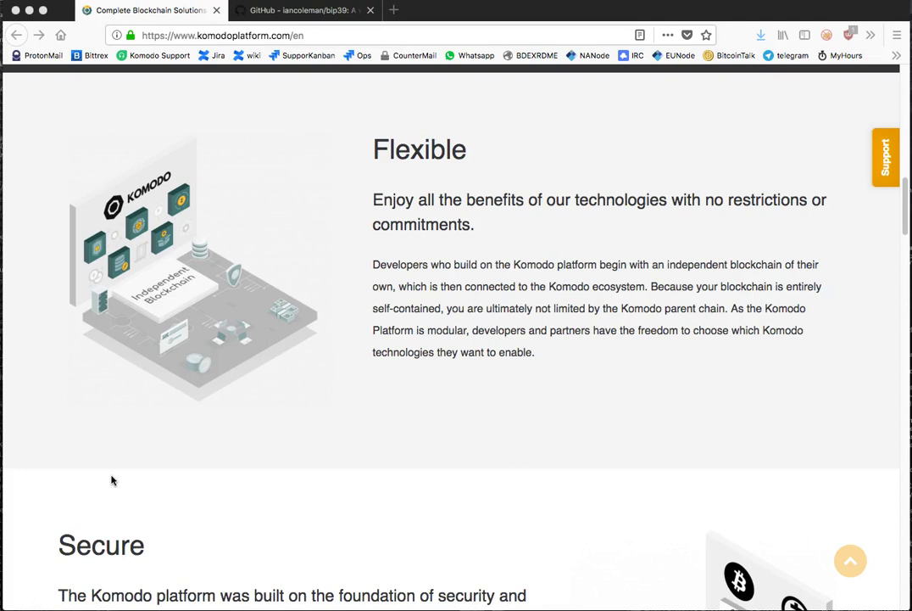
- Move the TextEdit notes holding the seed phrase and wallet address aside, then minimize them
click(253, 288)
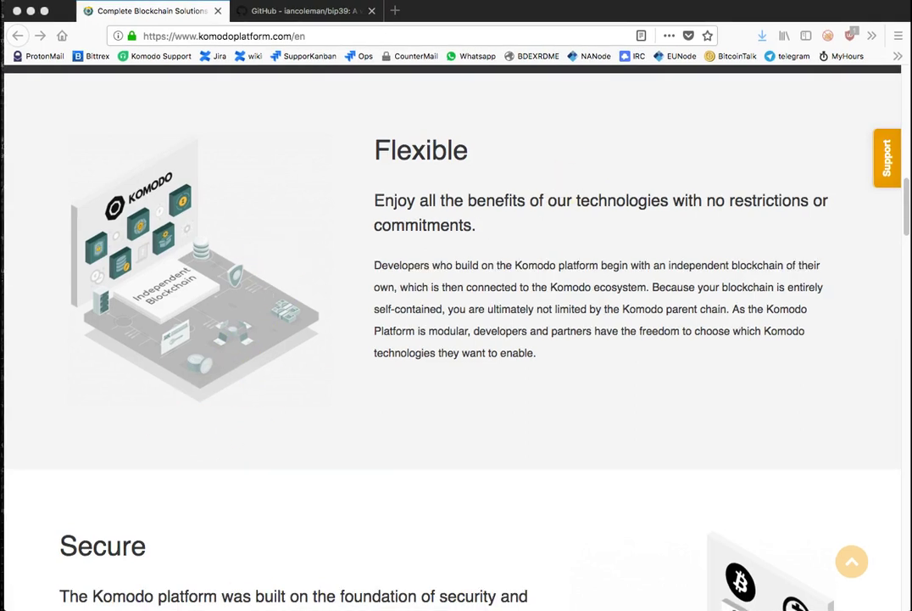
key(super+Tab)
drag(464, 270, 183, 321)
click(116, 310)
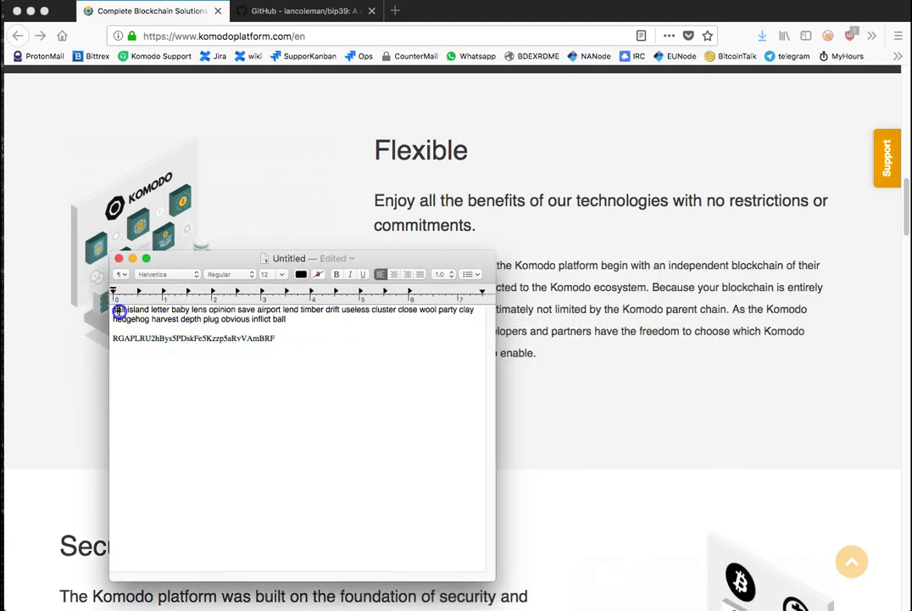
double_click(119, 311)
drag(232, 259, 163, 189)
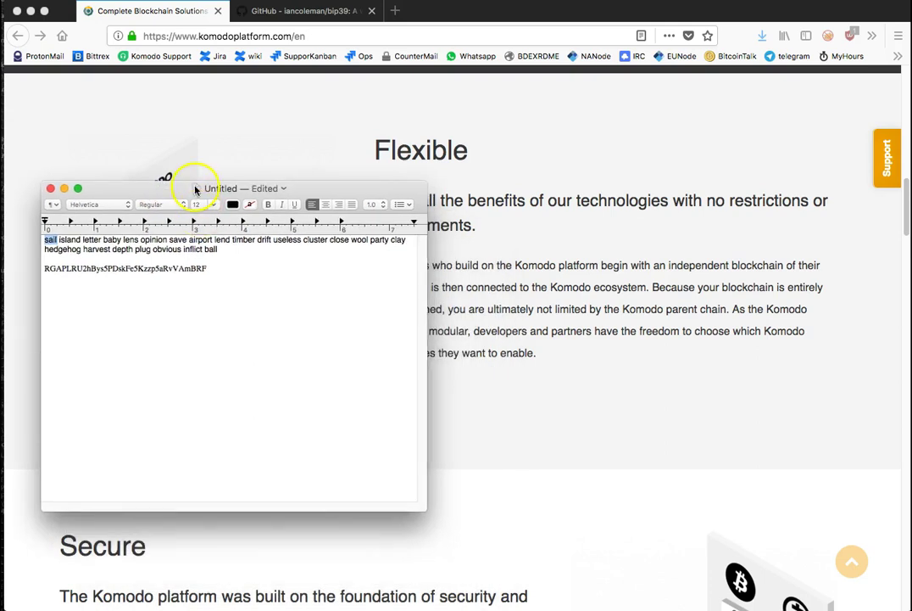
click(64, 188)
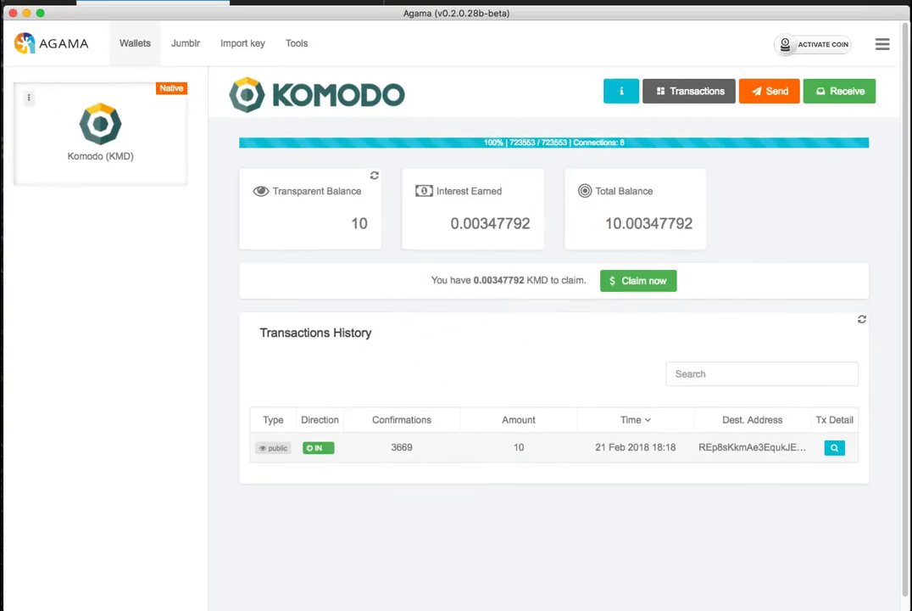
- Open Agama Settings from the hamburger menu and expand the BIP39 Keys form's input fields
click(881, 47)
click(839, 85)
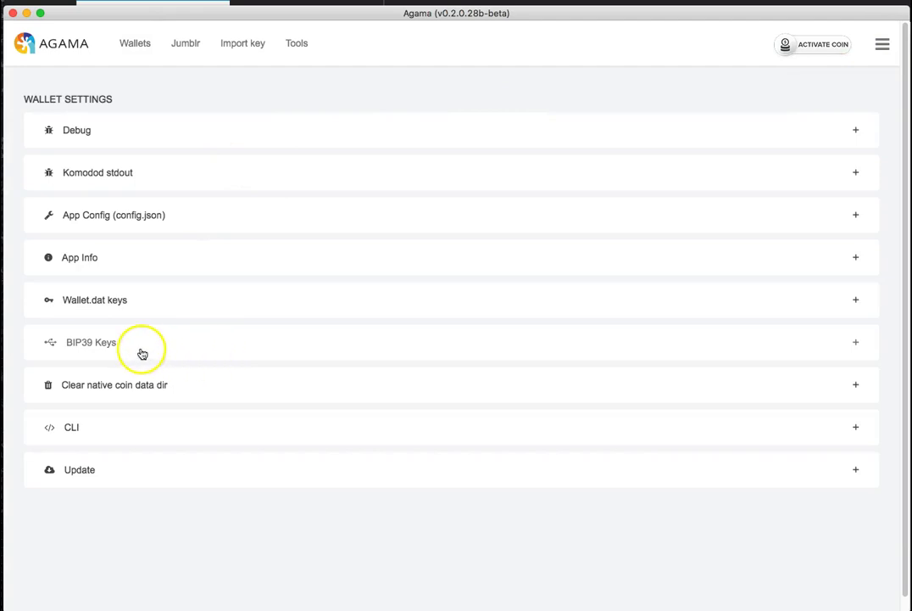
click(93, 346)
scroll(264, 456, down, 3)
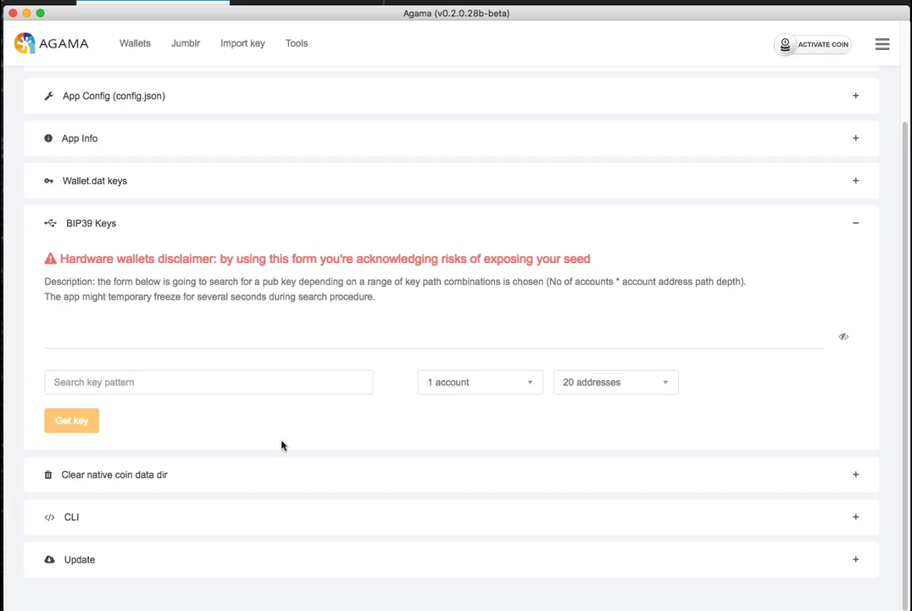
click(240, 381)
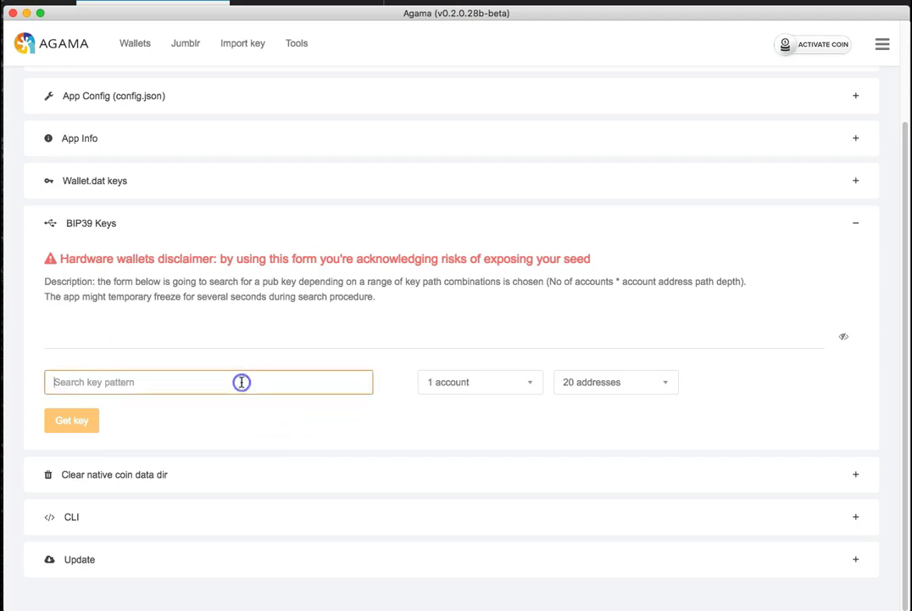
click(206, 343)
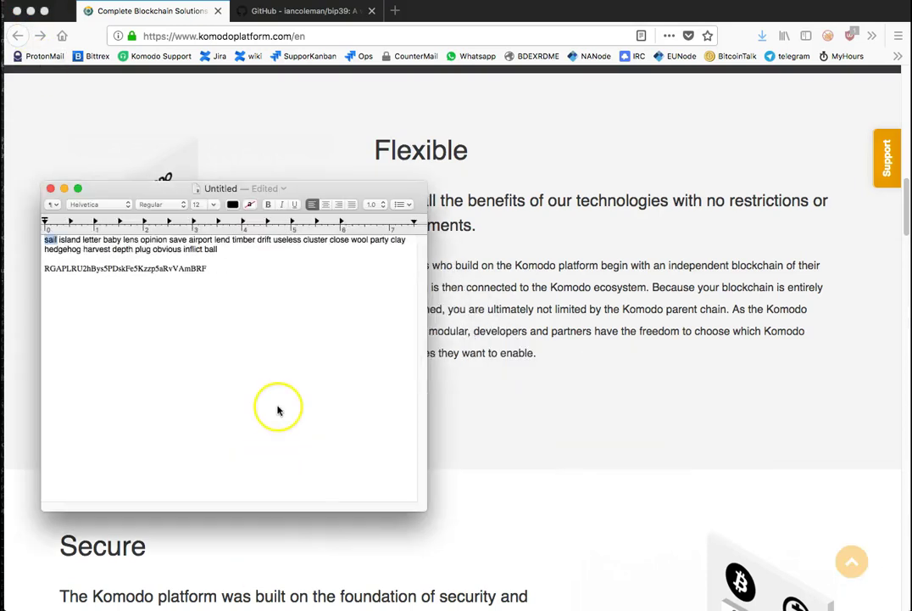
- Copy the seed phrase from TextEdit into the BIP39 Passphrase field and reveal it
drag(218, 250, 36, 240)
right_click(47, 240)
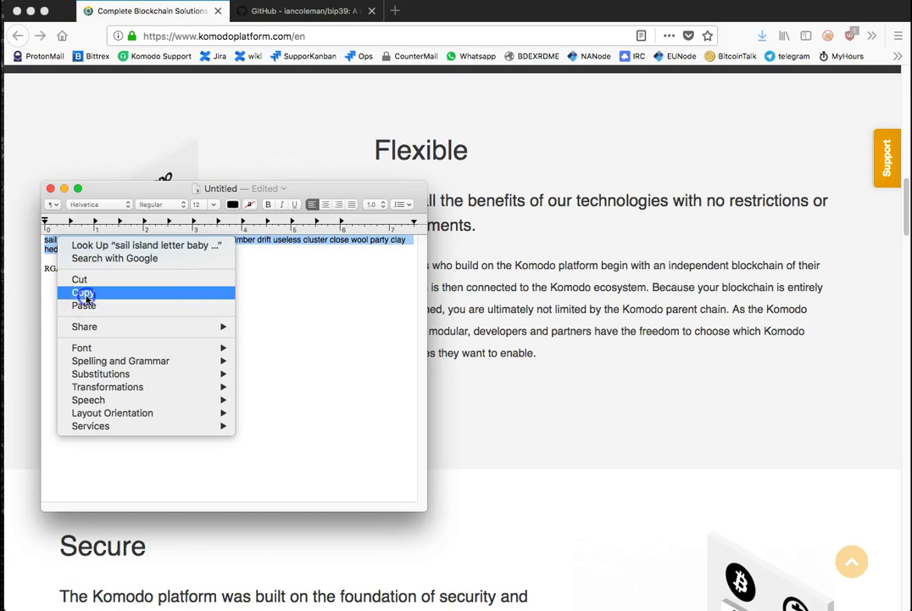
click(85, 292)
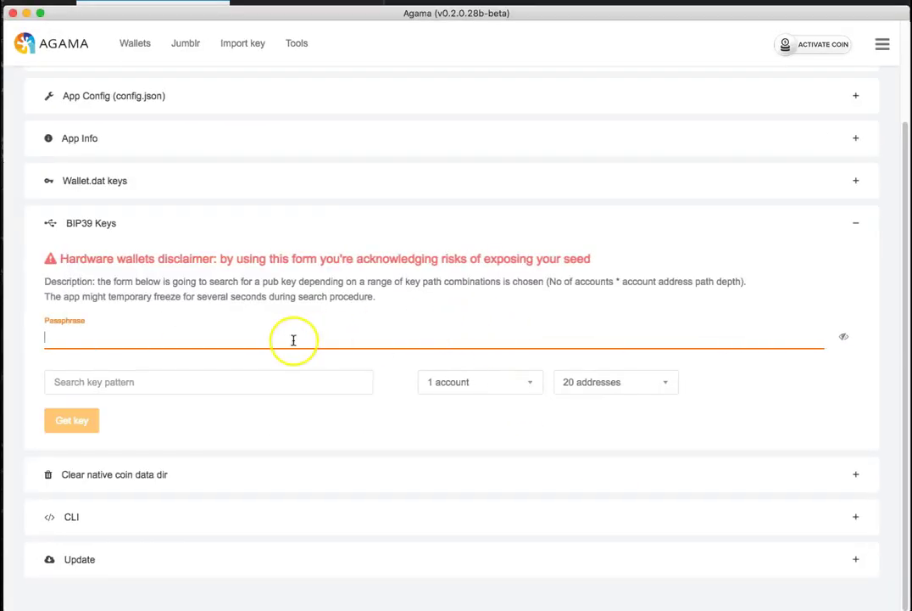
right_click(291, 339)
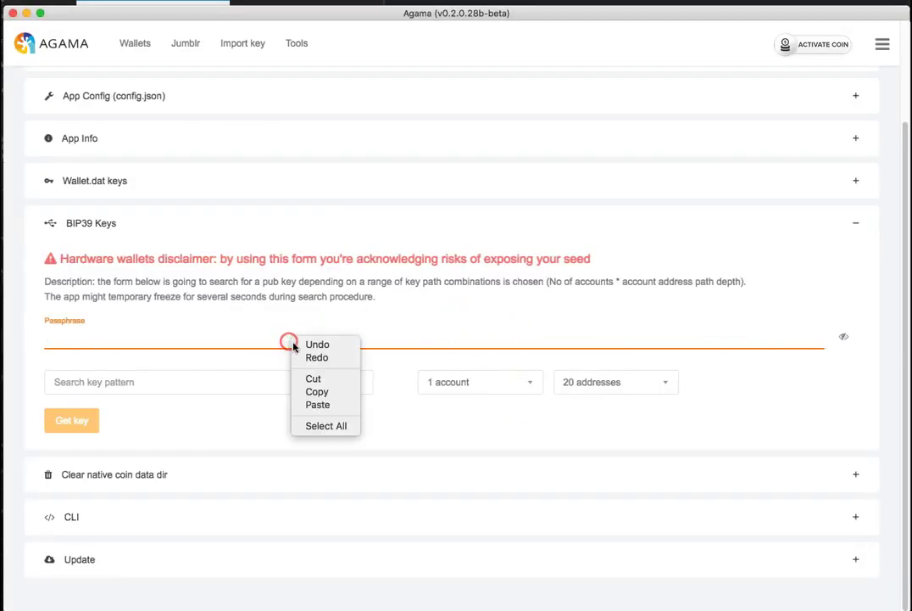
click(344, 409)
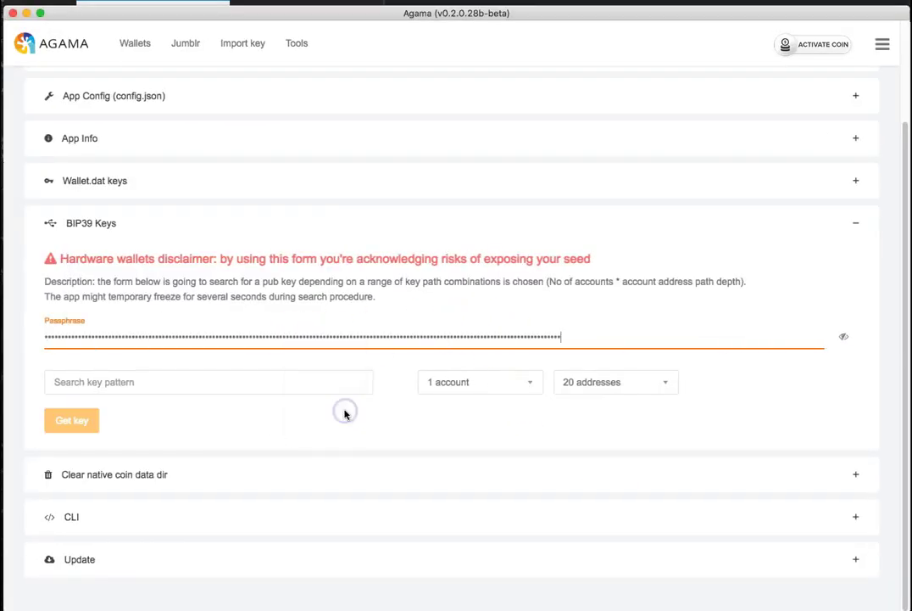
click(844, 336)
click(365, 342)
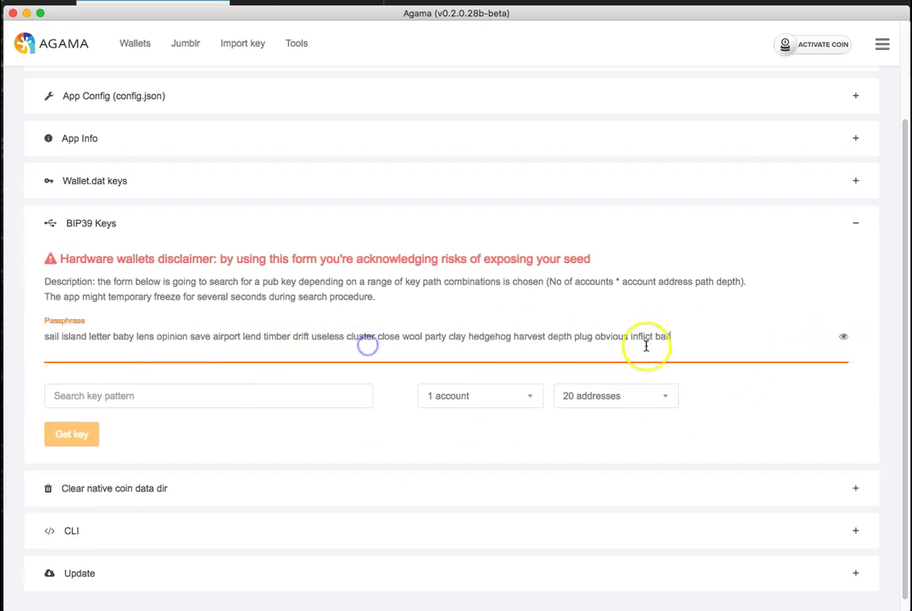
- Copy the wallet address from the notes into the Search key pattern field
click(292, 401)
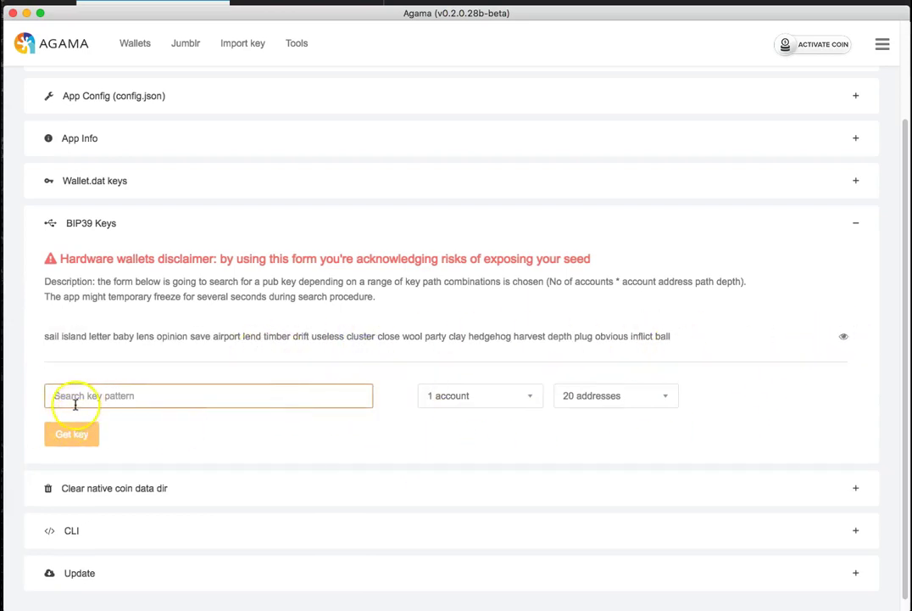
click(212, 609)
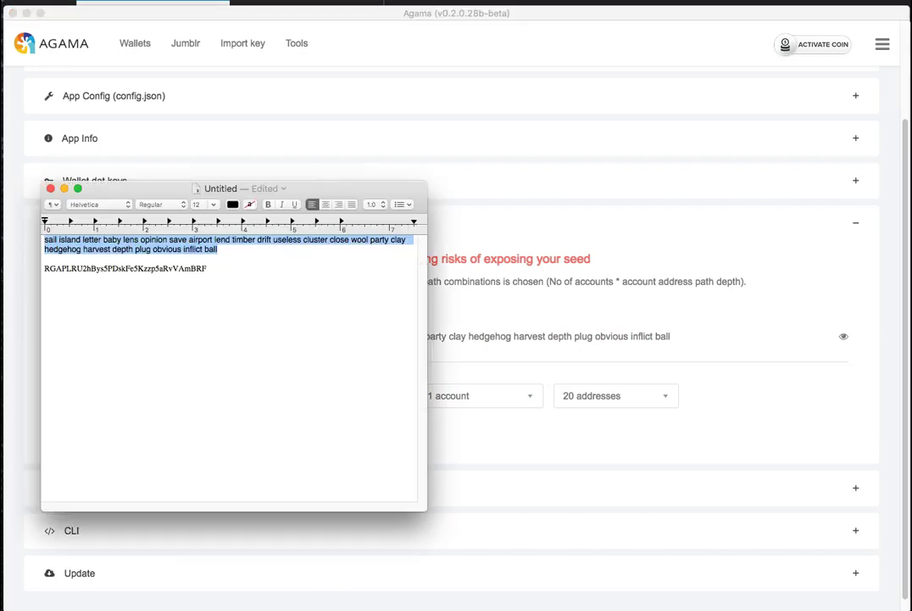
click(128, 270)
right_click(128, 270)
click(180, 386)
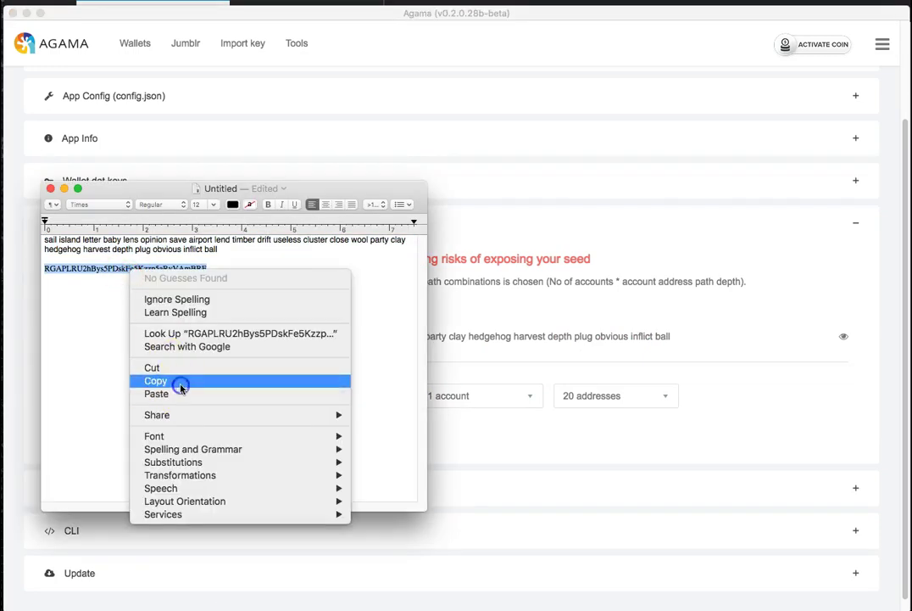
click(411, 374)
right_click(220, 395)
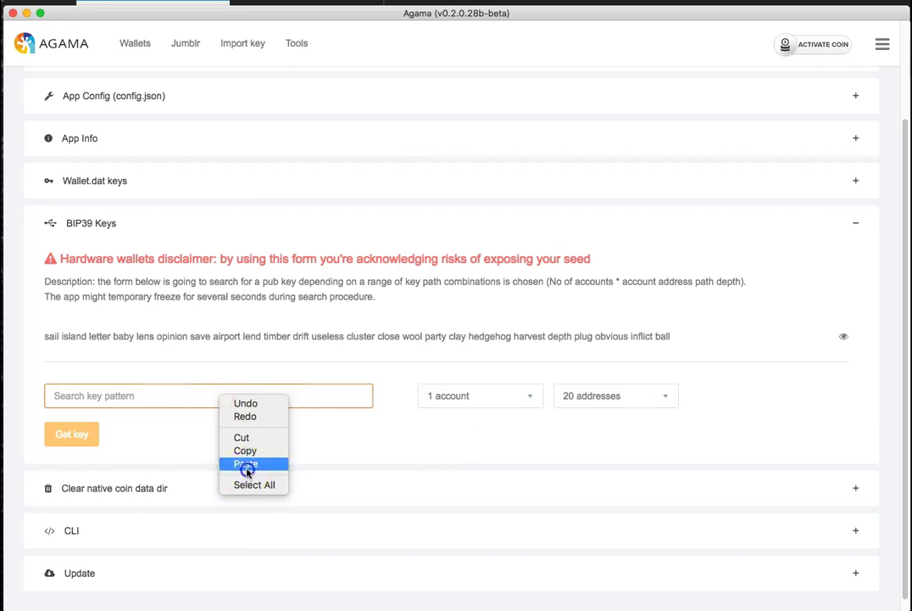
click(246, 463)
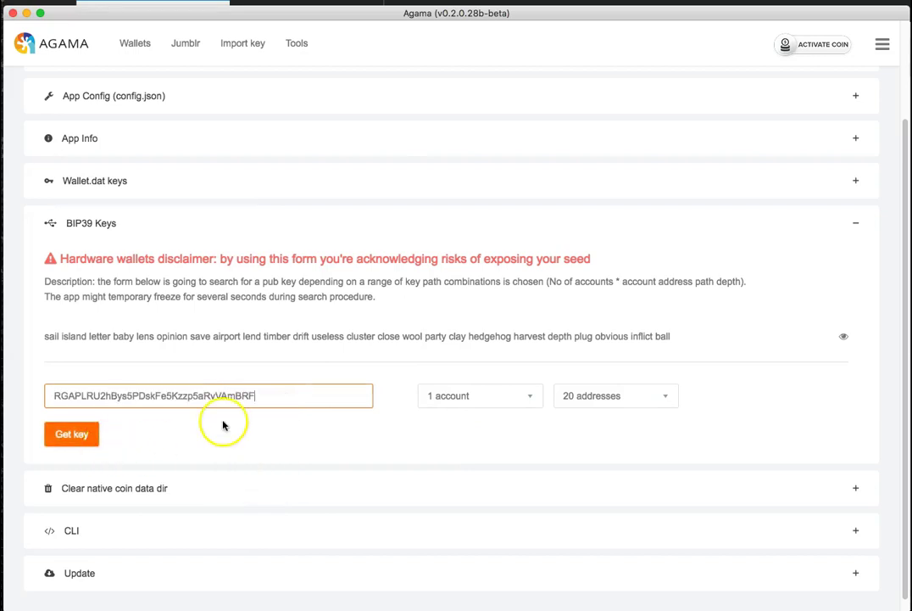
- Search for the key matching the wallet address across 20 addresses
click(73, 433)
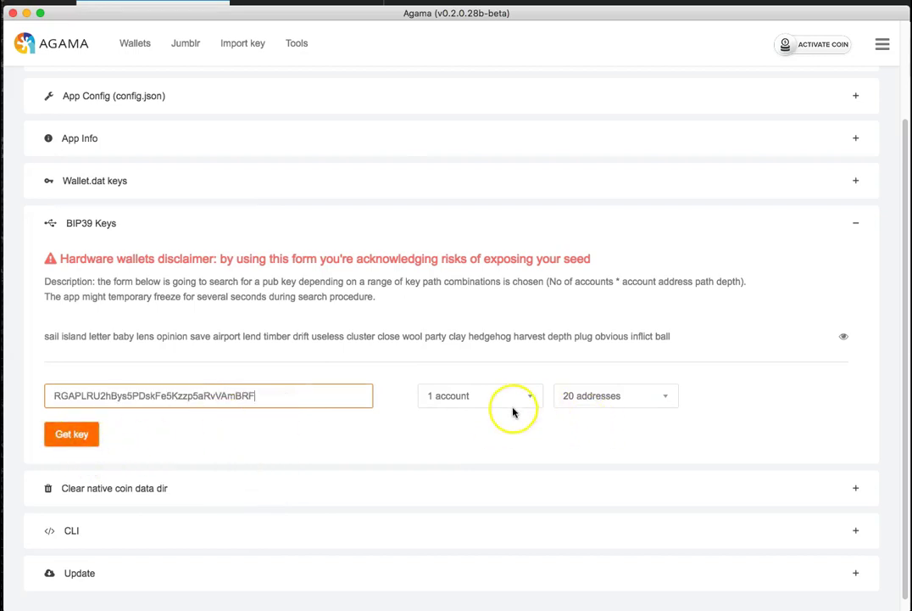
click(573, 409)
click(576, 367)
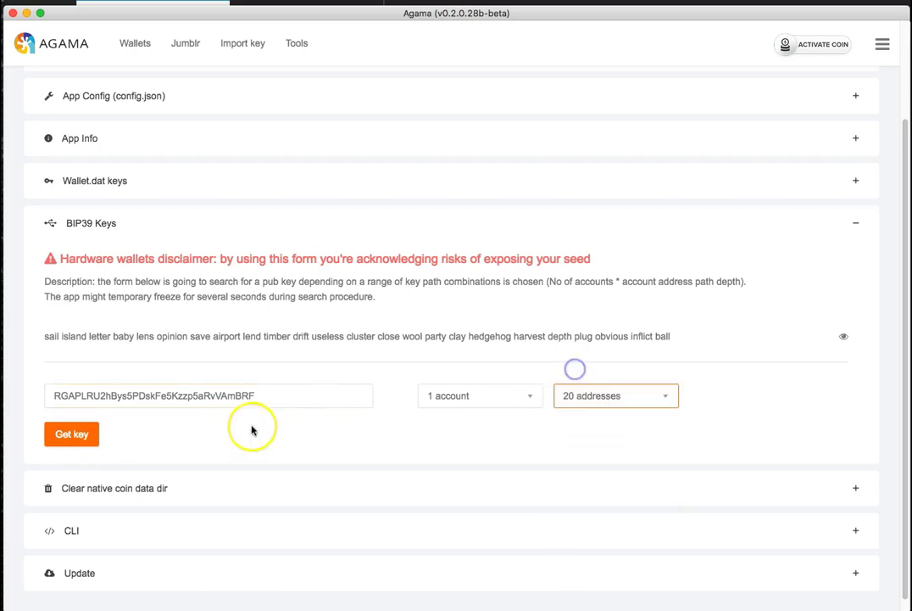
double_click(183, 395)
click(56, 434)
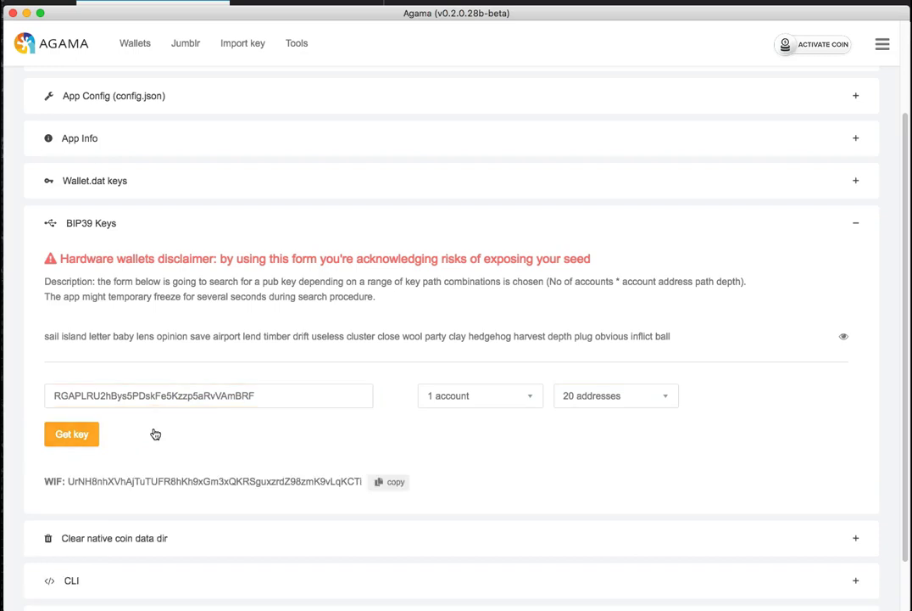
- Copy the derived WIF private key and minimize the Agama window
double_click(203, 481)
right_click(203, 480)
click(219, 484)
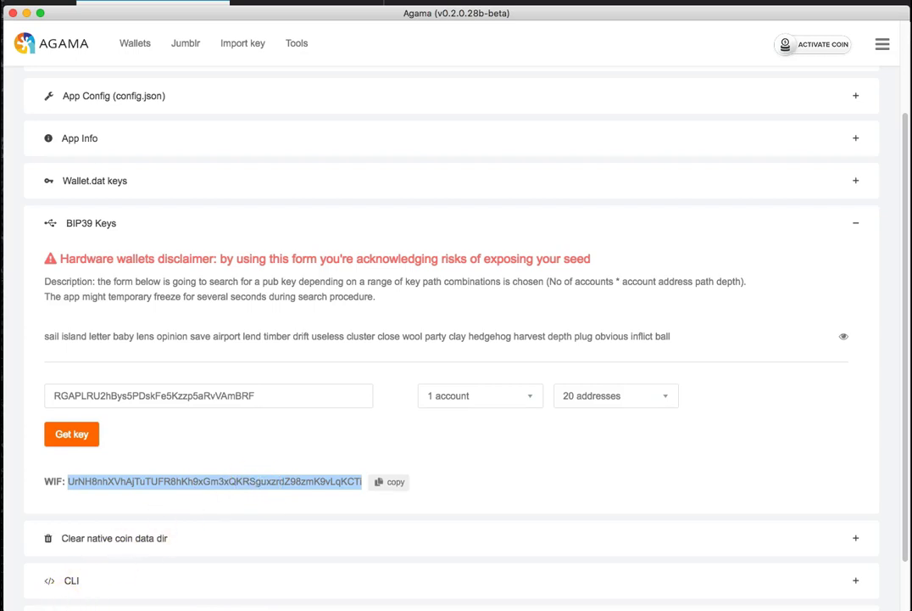
click(26, 13)
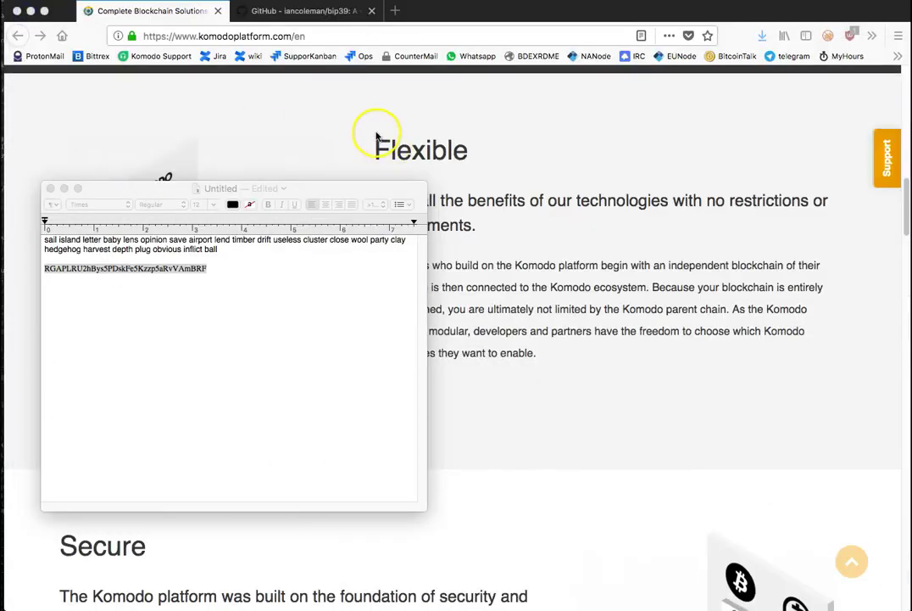
- Switch Firefox to the GitHub bip39 repository page
click(377, 136)
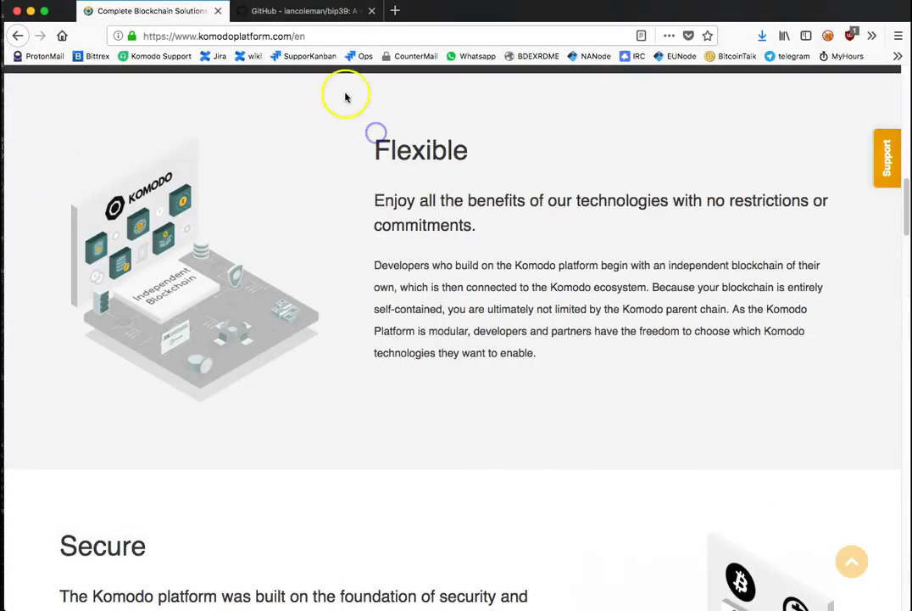
click(305, 13)
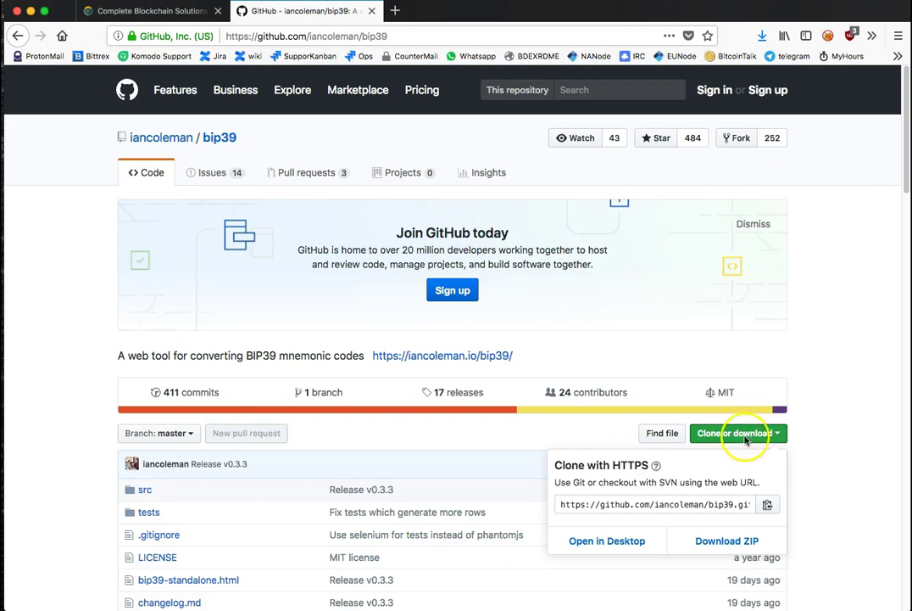
click(306, 37)
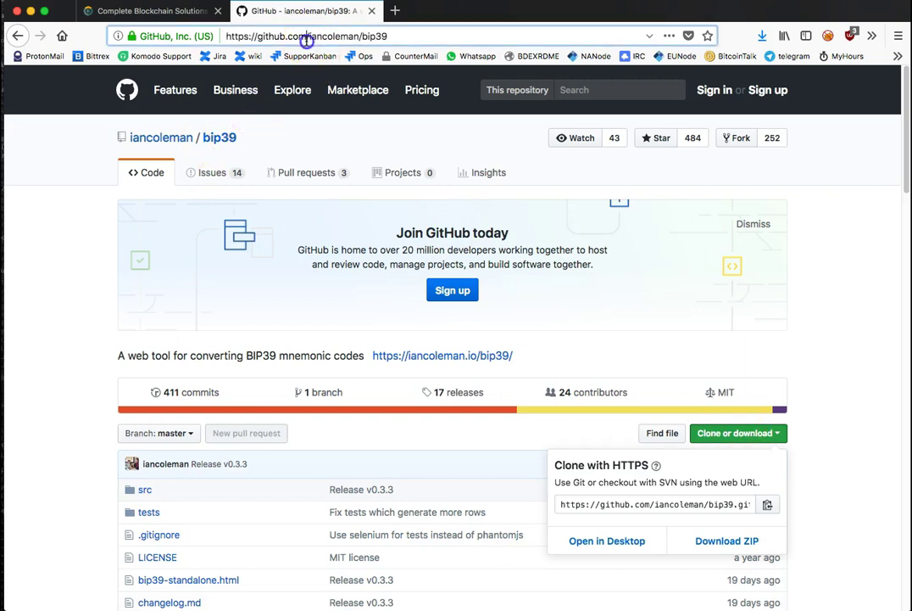
click(315, 36)
click(598, 331)
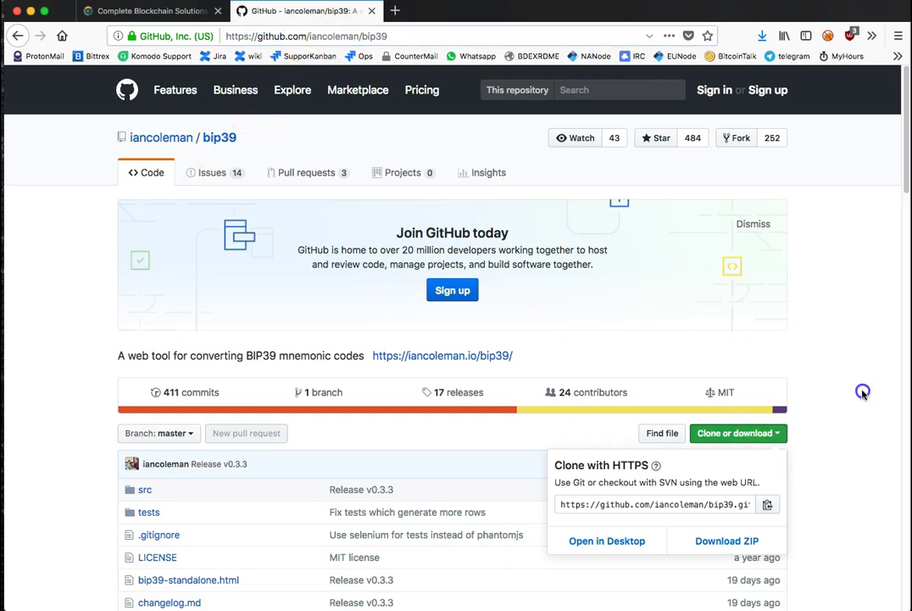
scroll(863, 393, down, 4)
scroll(863, 394, up, 3)
scroll(863, 394, up, 1)
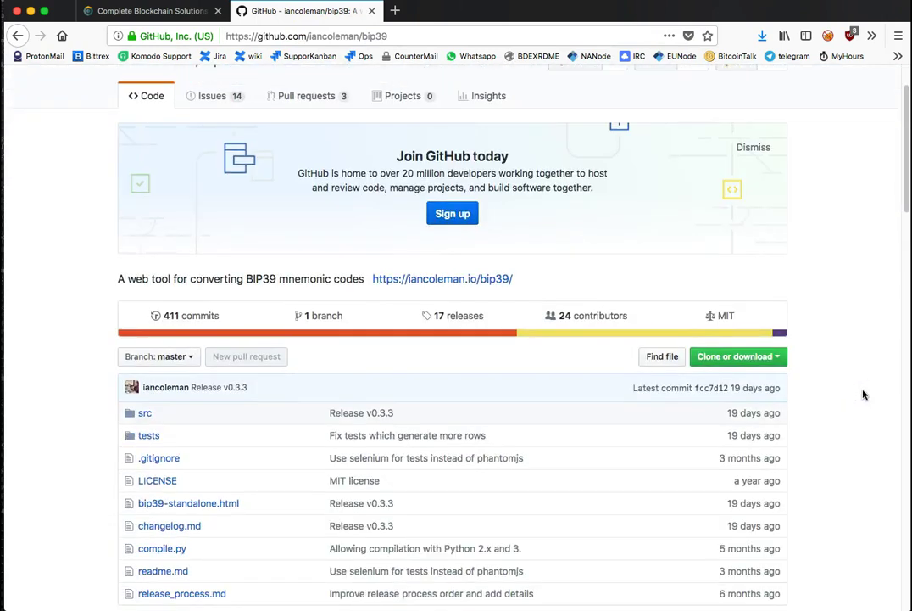
- Download bip39-master.zip via Clone or download and open it from the downloads list
click(748, 361)
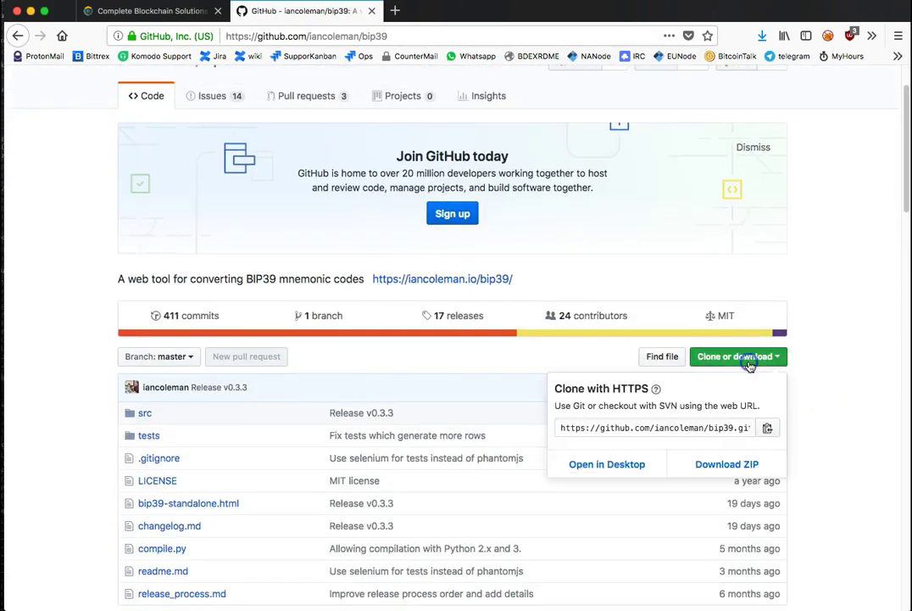
click(735, 467)
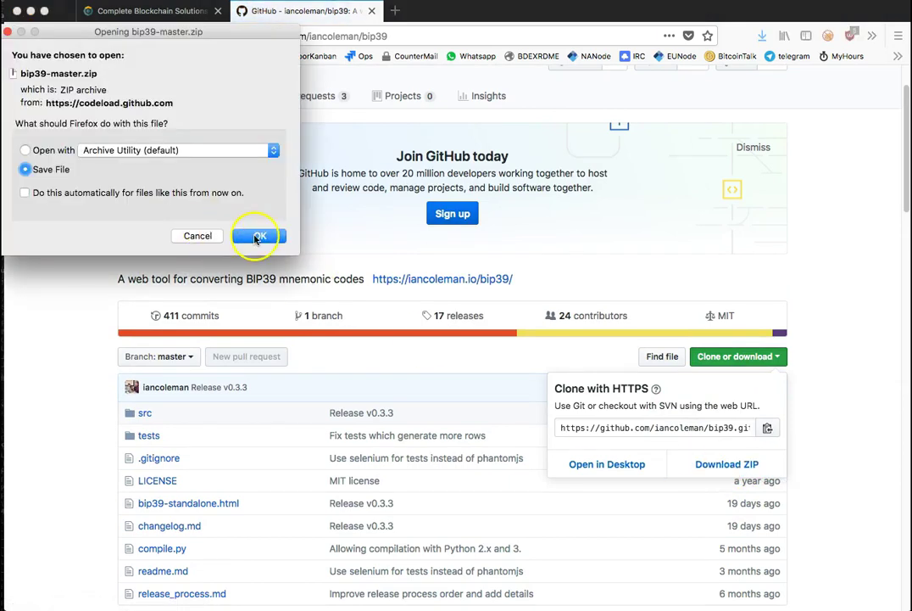
click(253, 236)
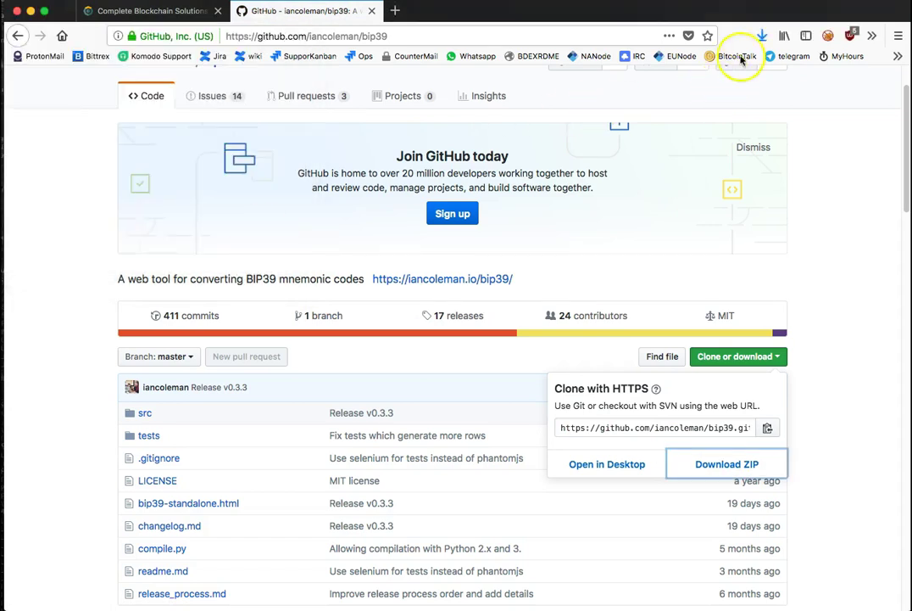
click(762, 35)
click(676, 85)
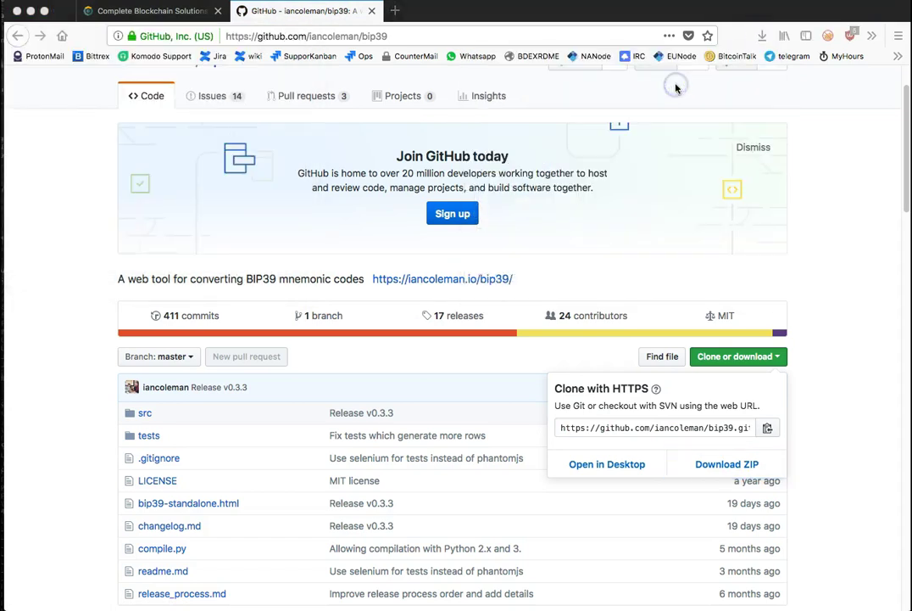
drag(457, 217, 144, 238)
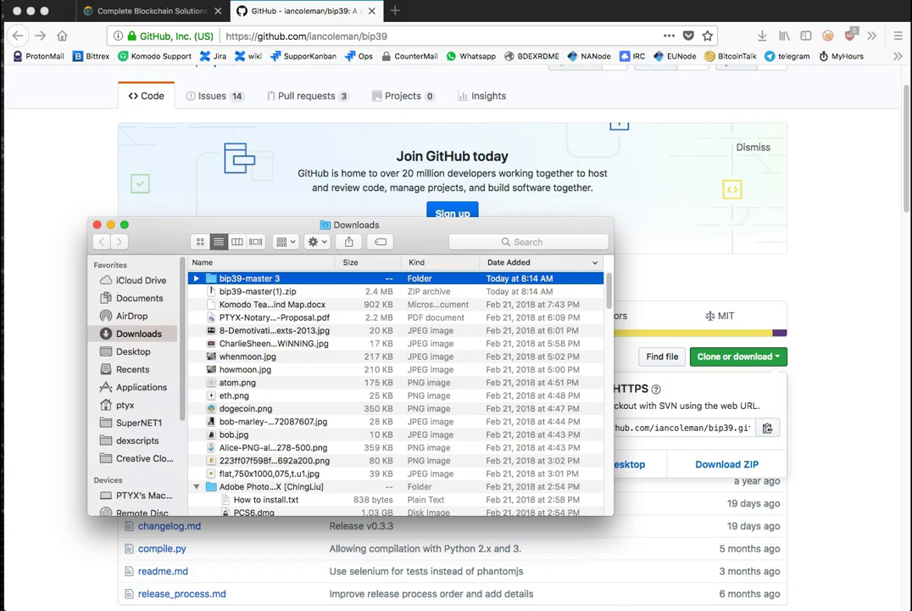
- Open bip39-standalone.html from the bip39-master 3 folder in Firefox
double_click(245, 280)
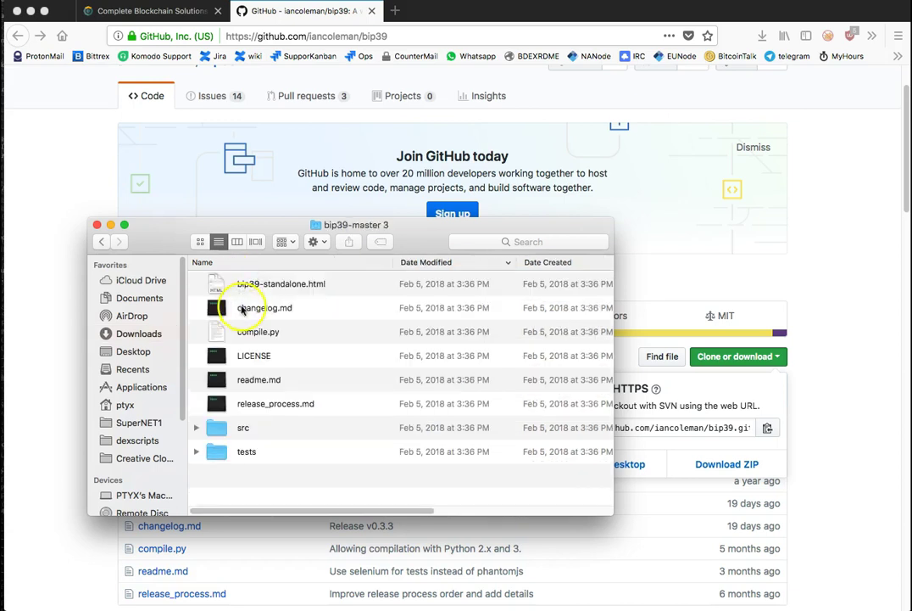
click(285, 290)
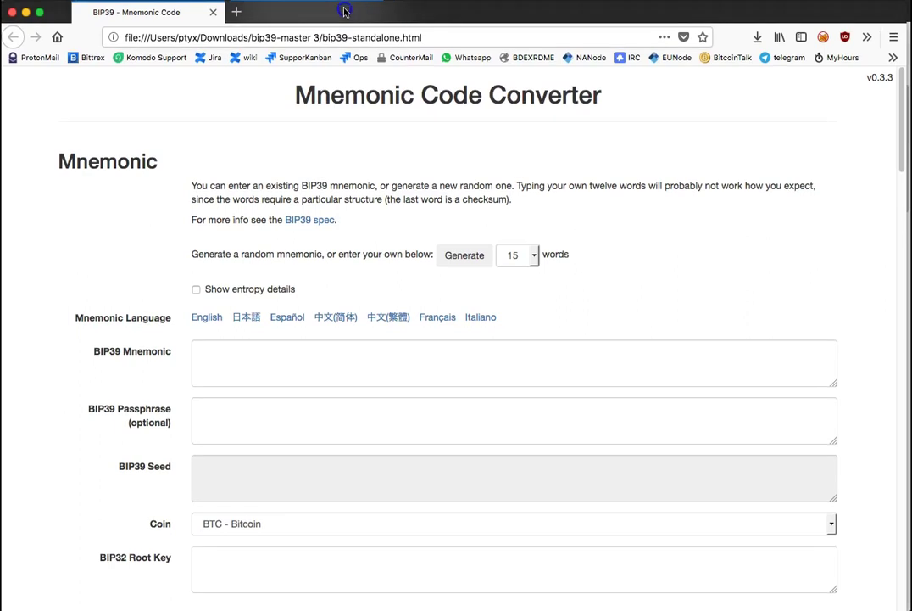
- Copy the 24 seed words from the notes and paste them into the BIP39 Mnemonic box
click(298, 362)
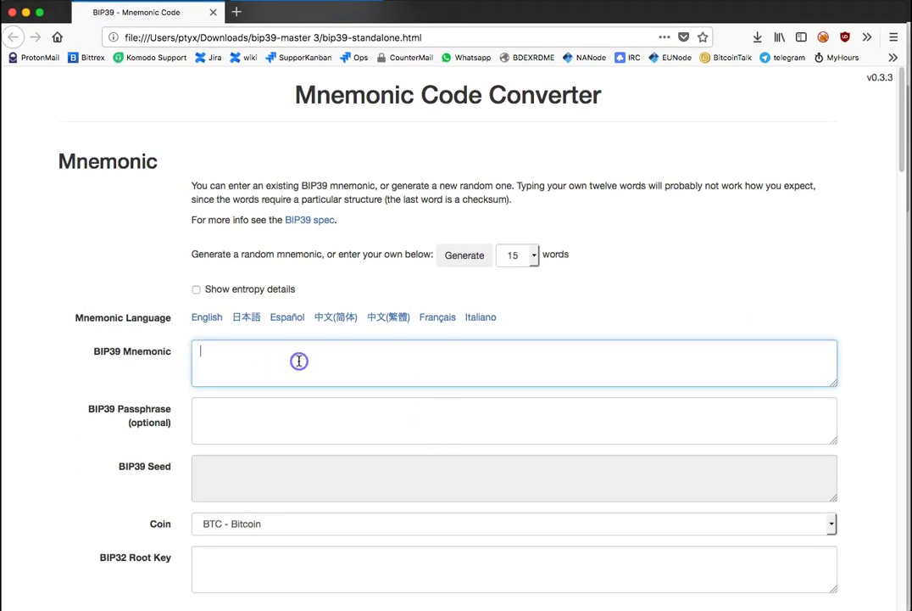
right_click(239, 367)
key(super+Tab)
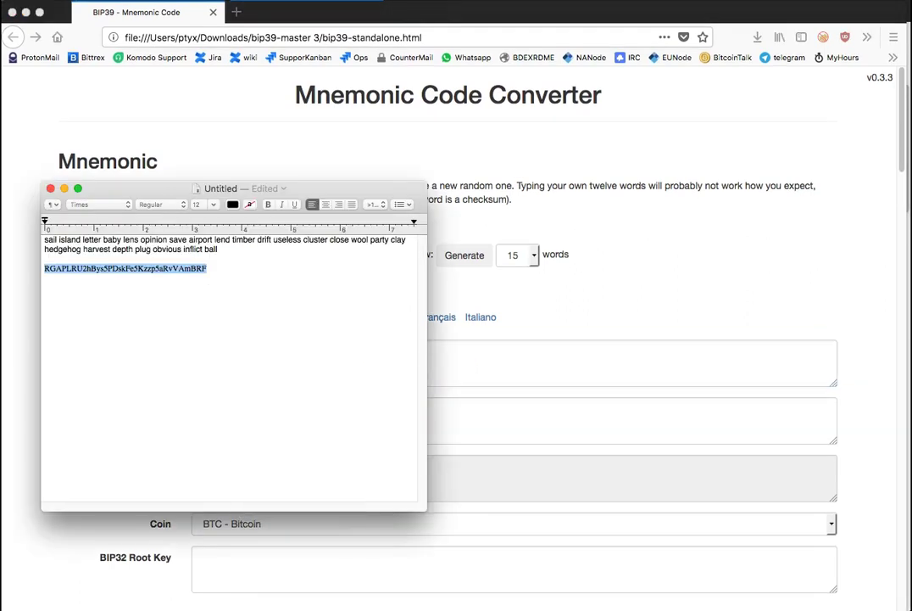
click(206, 280)
drag(219, 249, 23, 236)
right_click(23, 236)
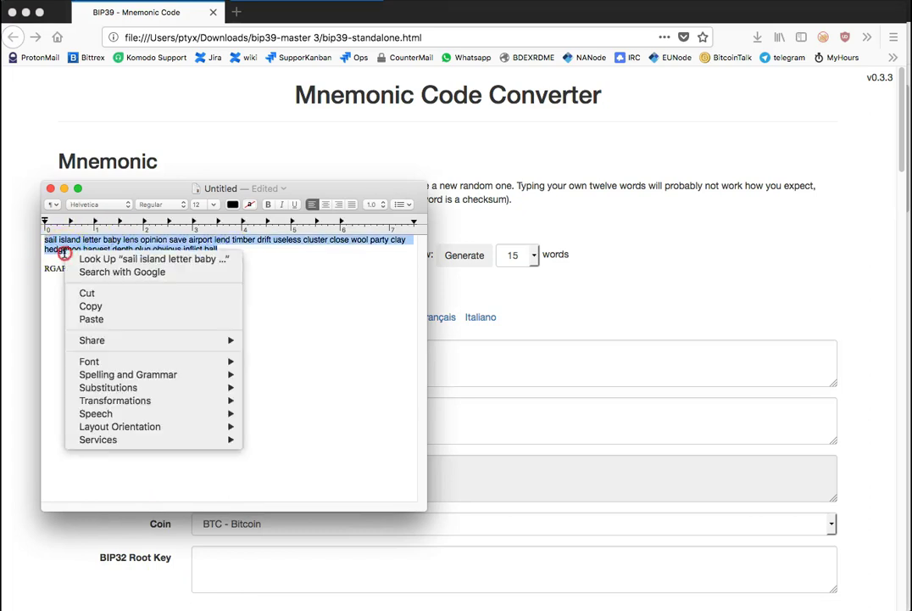
click(96, 305)
click(529, 331)
scroll(255, 238, down, 4)
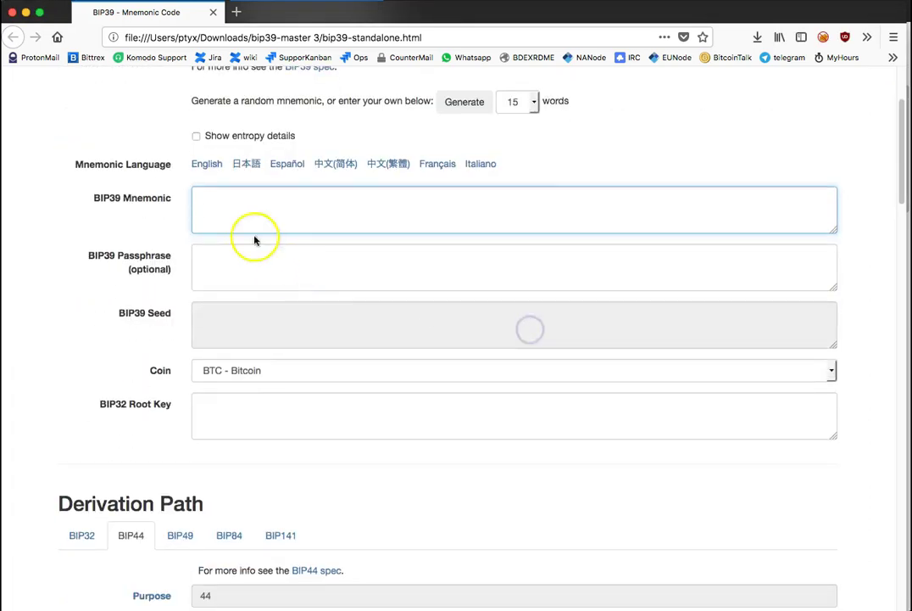
right_click(237, 209)
click(288, 259)
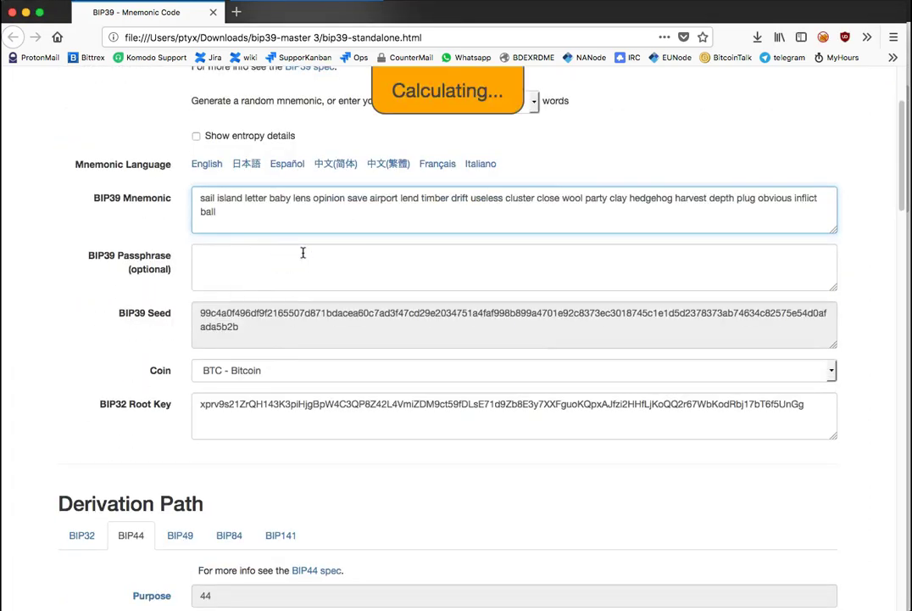
- Choose 'KMD - Komodo' as the coin and scroll down to the derived addresses
click(301, 257)
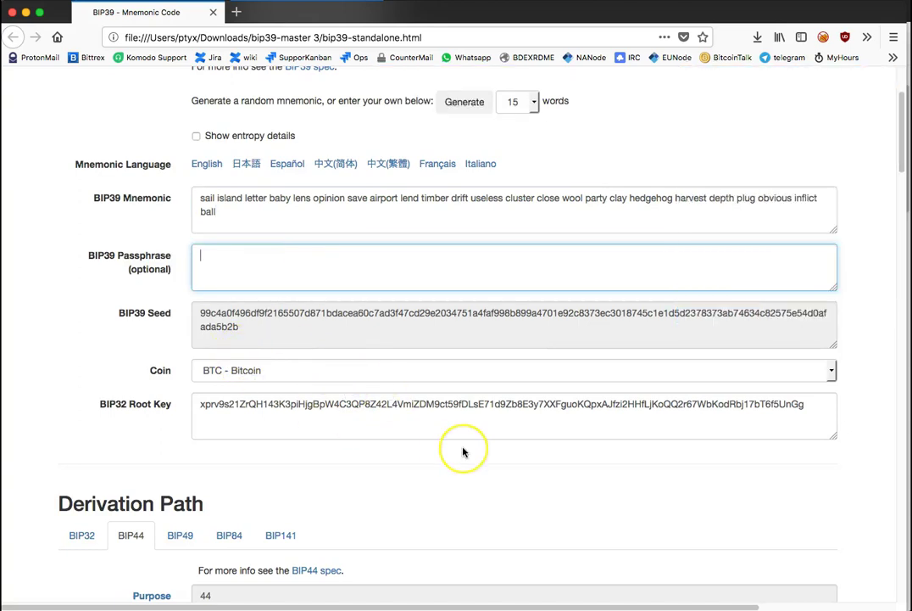
scroll(463, 452, down, 5)
scroll(463, 451, up, 5)
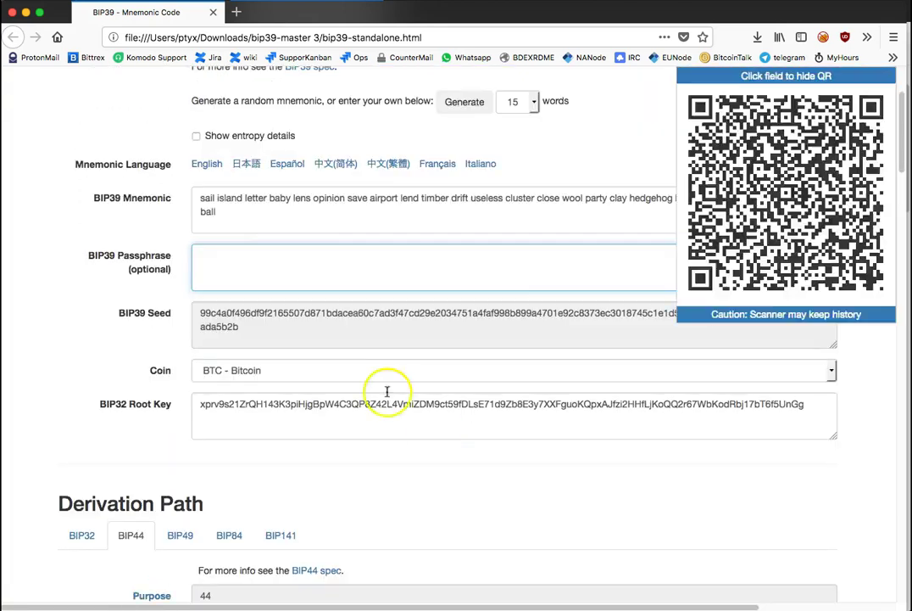
click(246, 376)
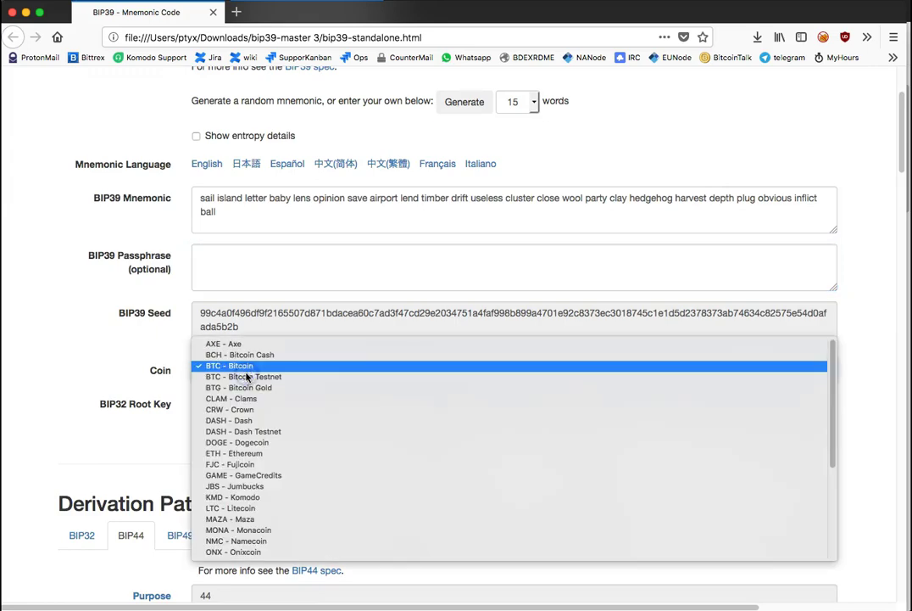
click(264, 498)
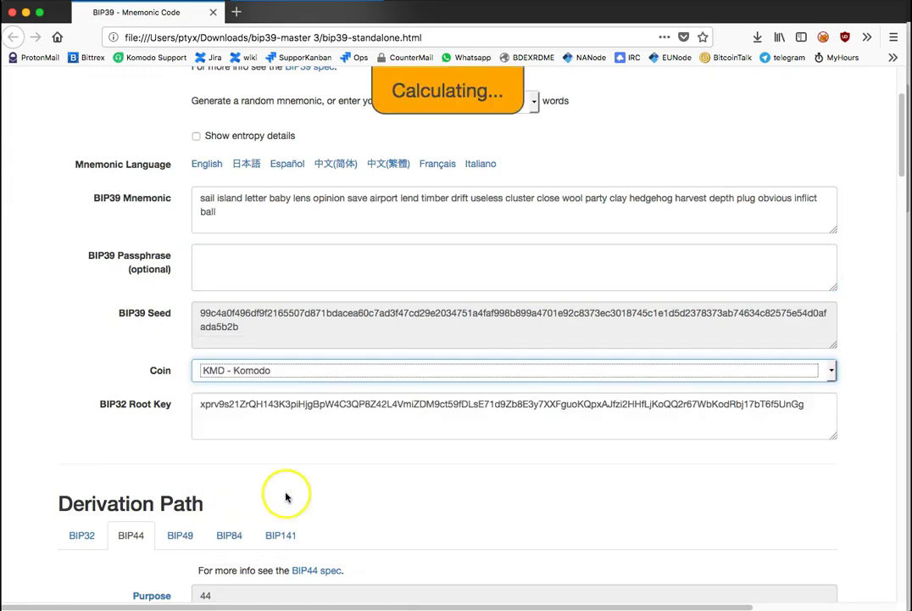
scroll(291, 488, down, 10)
scroll(289, 487, down, 5)
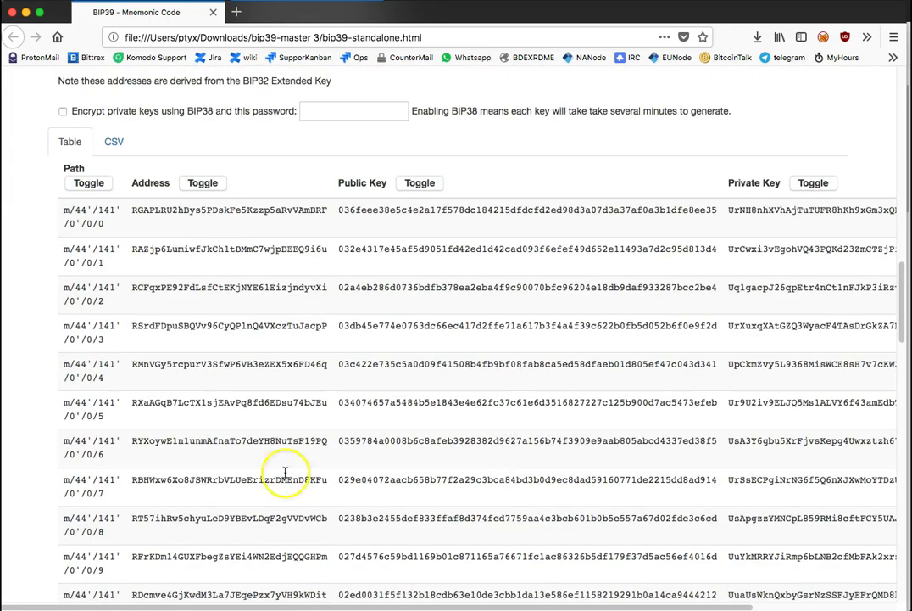
- Check the first derived Komodo address against the wallet address saved in the notes
click(297, 210)
key(super+Tab)
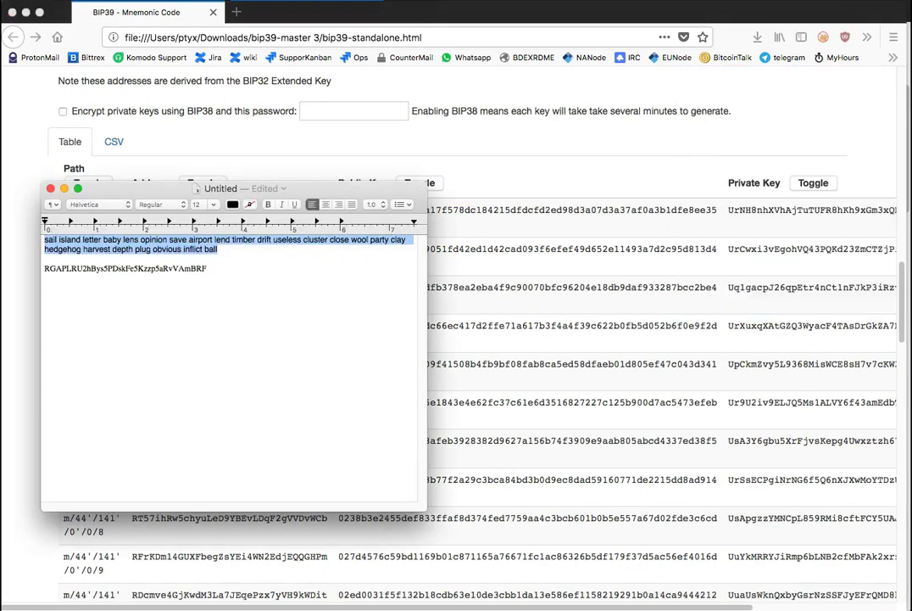
drag(147, 179, 440, 129)
double_click(358, 222)
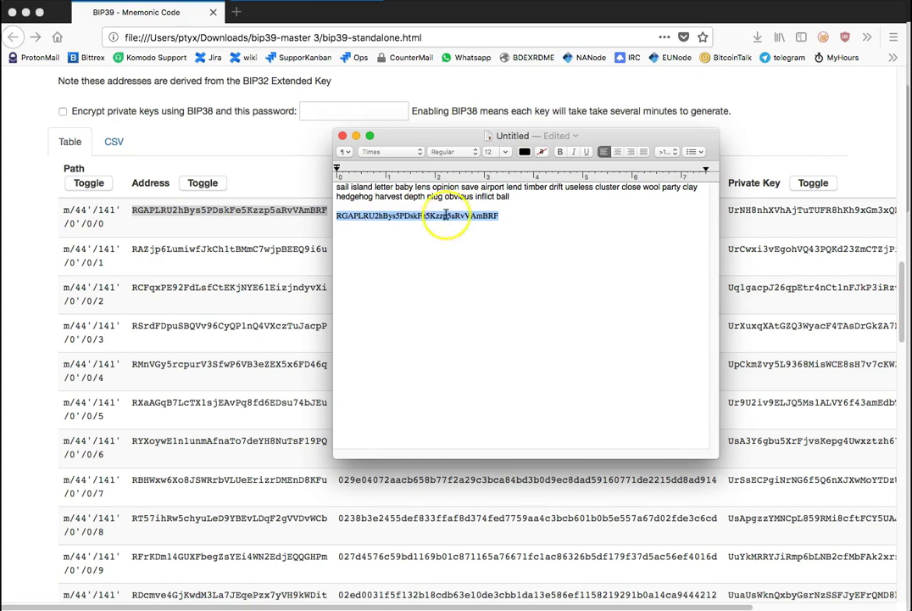
click(357, 136)
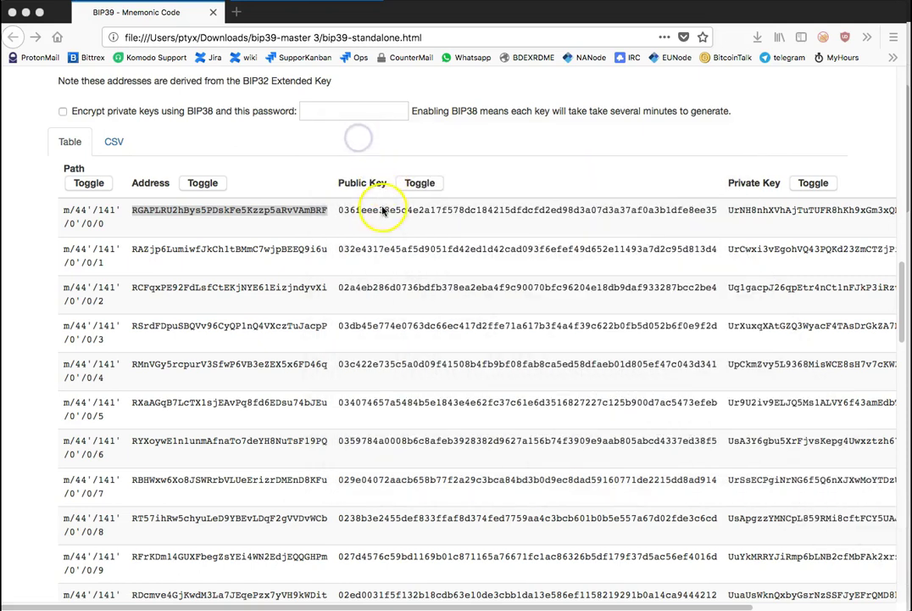
- Copy row 0's private key and minimize the converter window
double_click(373, 214)
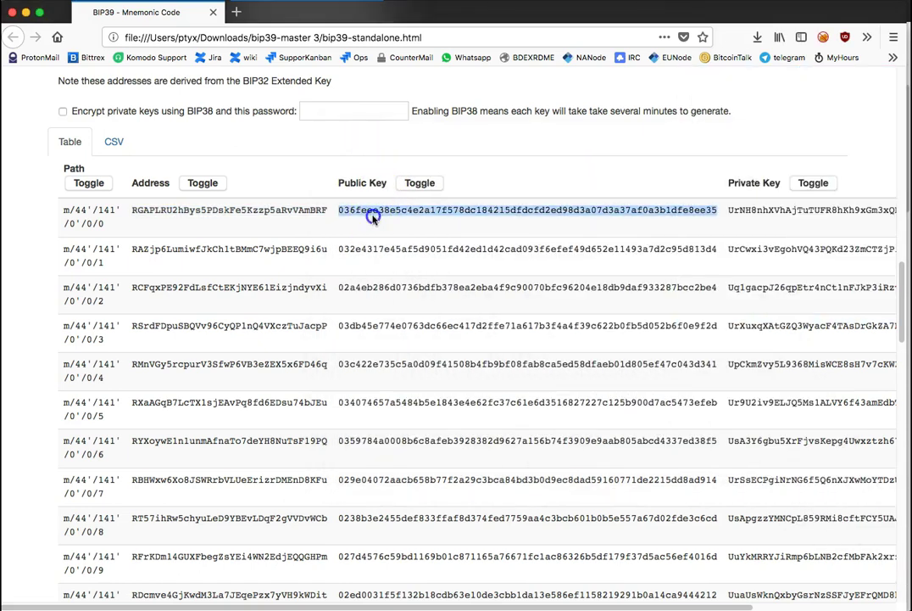
double_click(757, 212)
right_click(758, 217)
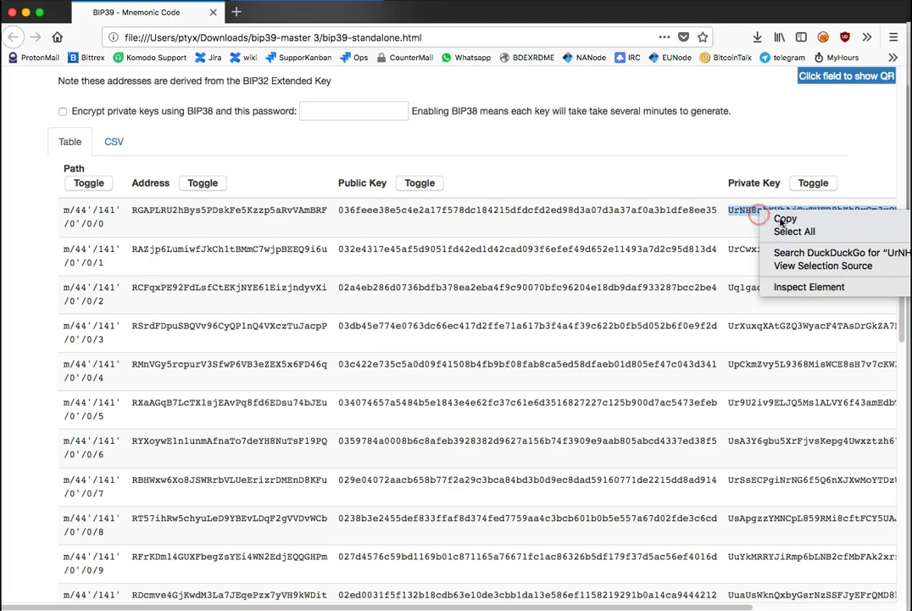
click(784, 220)
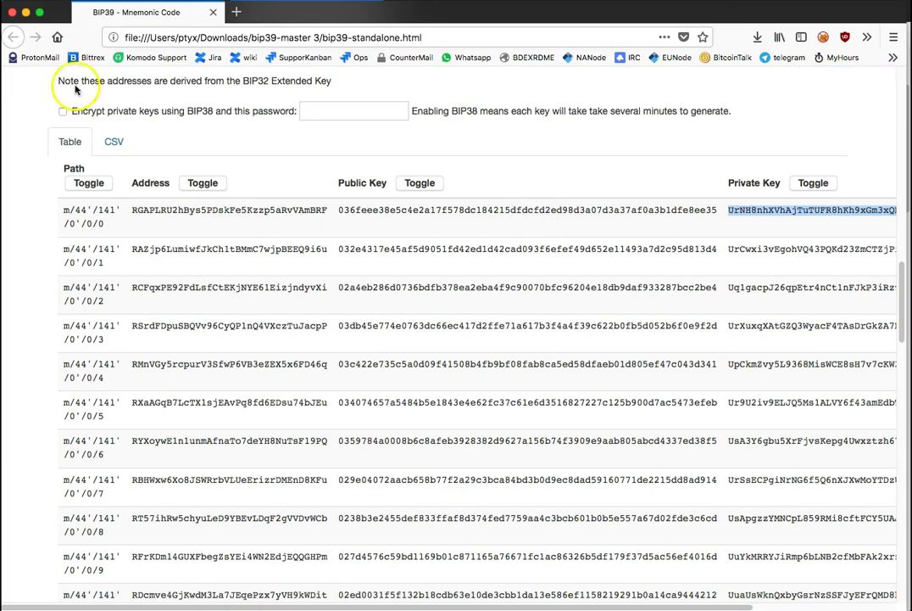
click(25, 12)
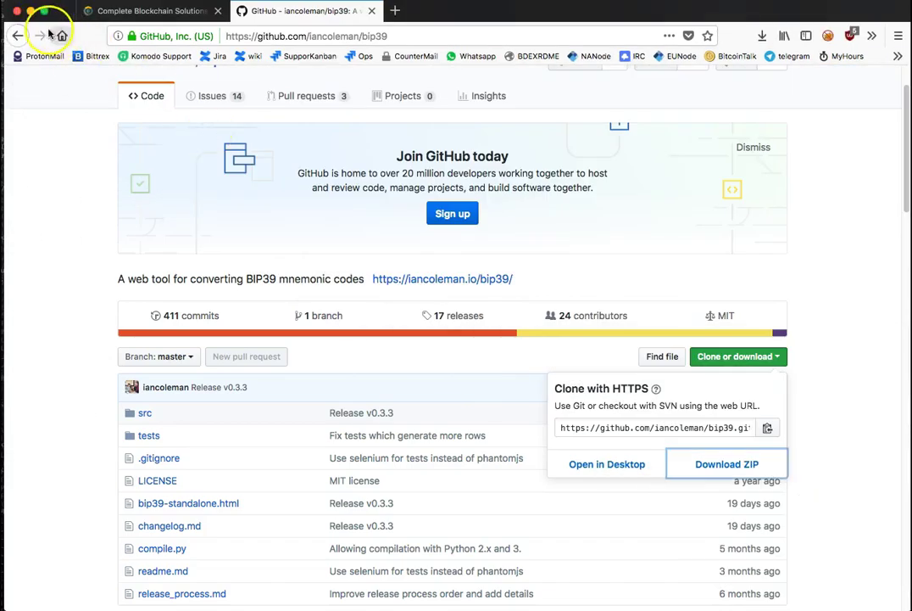
- Paste the copied private key into the TextEdit notes, then close Agama
click(30, 11)
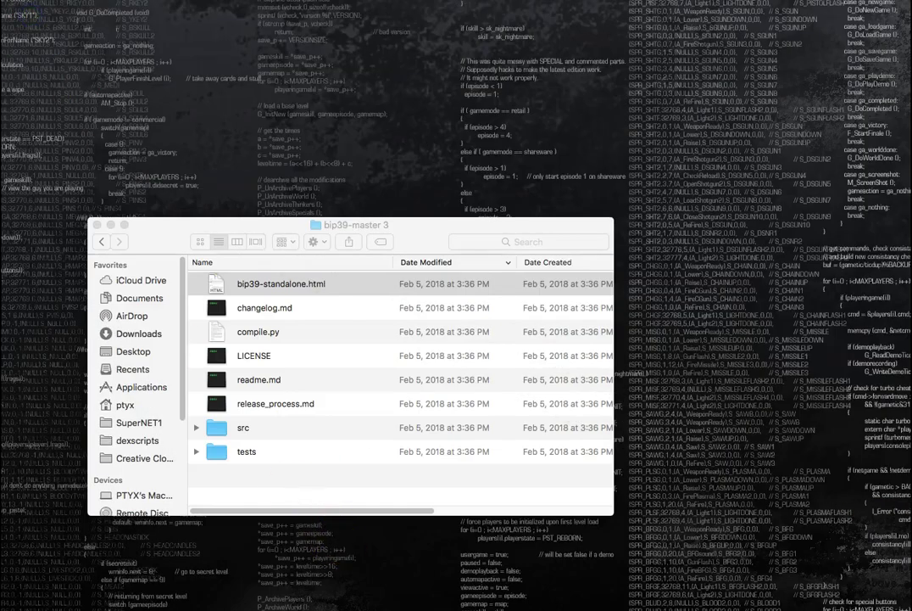
click(289, 585)
key(Return)
key(super+v)
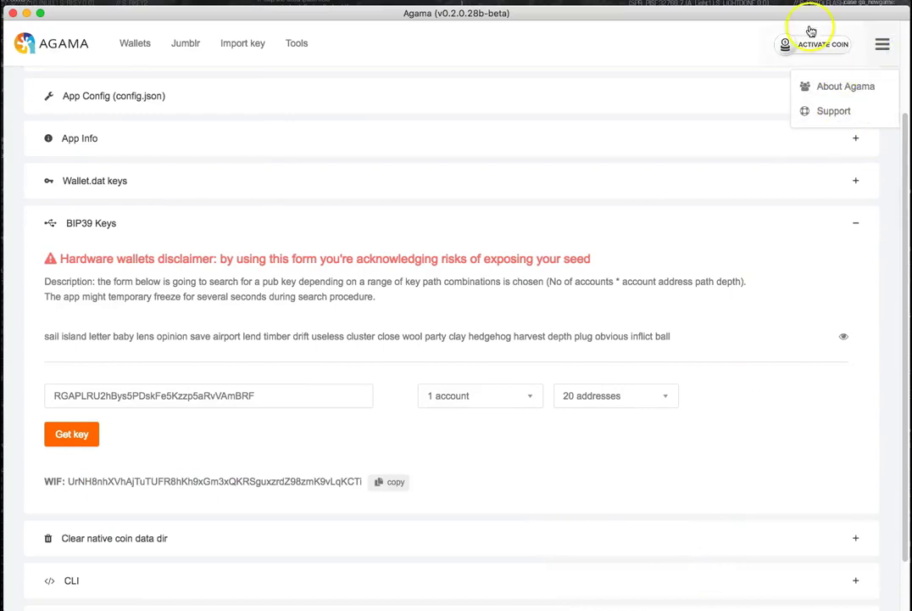
click(13, 14)
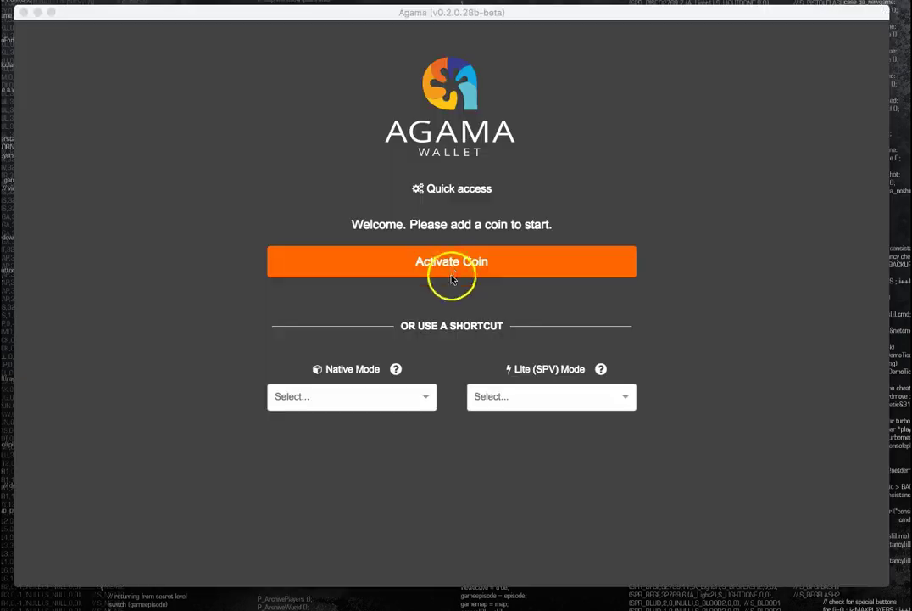
- Activate Komodo (KMD) in Lite (SPV) mode
click(450, 264)
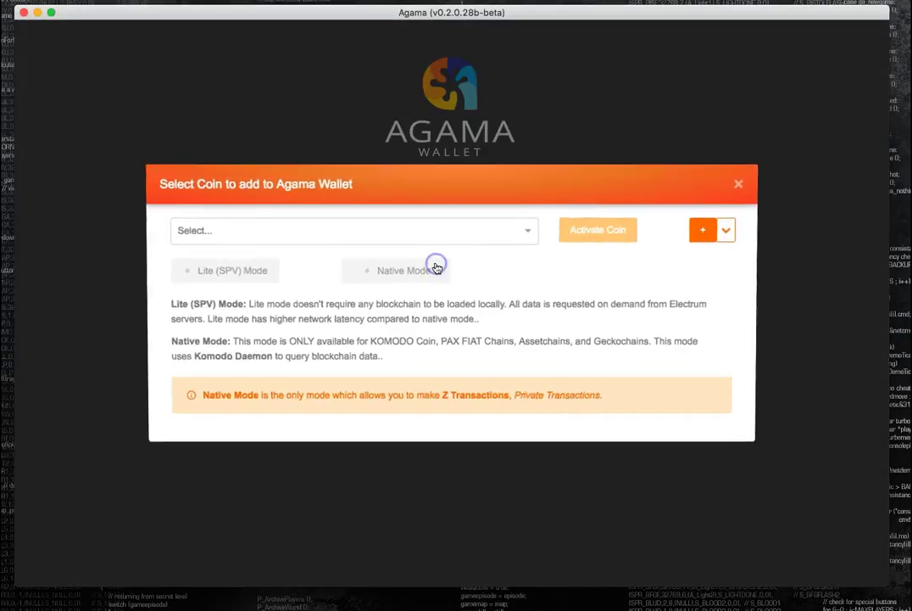
click(393, 230)
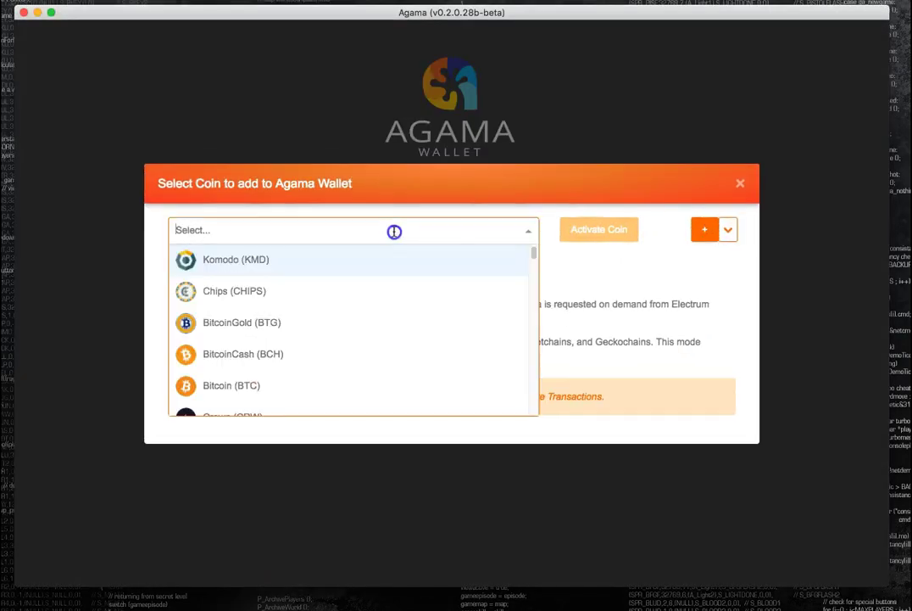
click(340, 266)
click(260, 284)
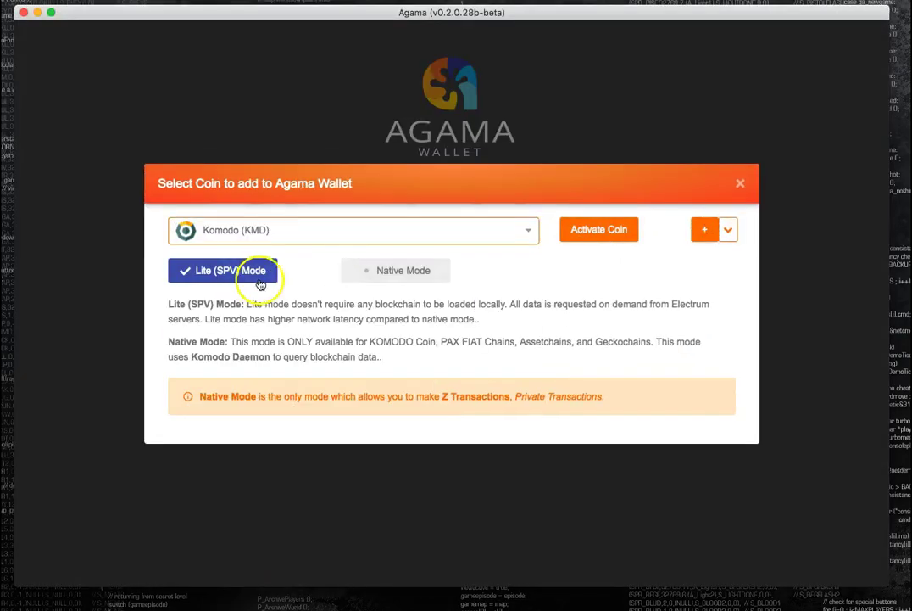
click(606, 231)
- Paste the WIF private key into the Wallet Seed/WIF field and sign in
click(415, 268)
right_click(416, 268)
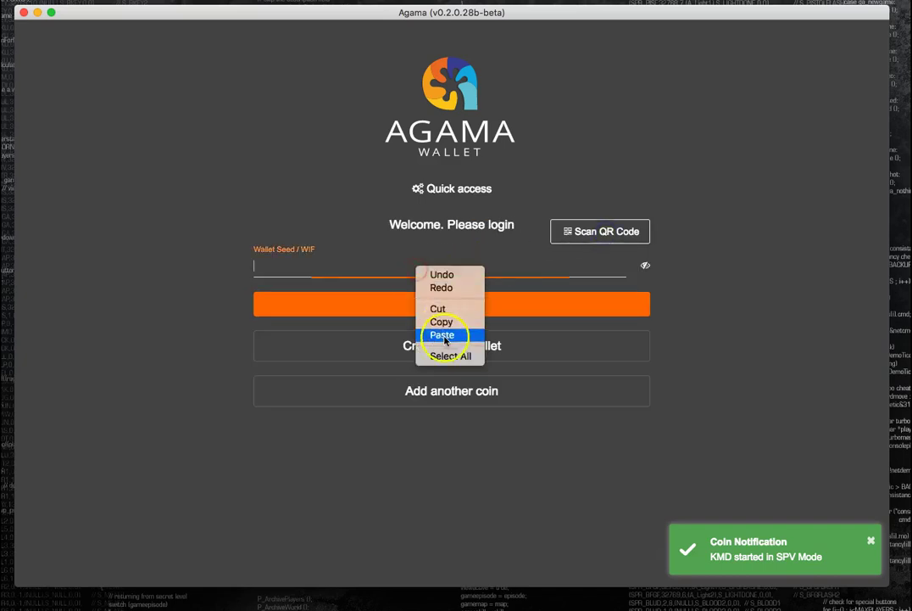
click(447, 334)
click(644, 265)
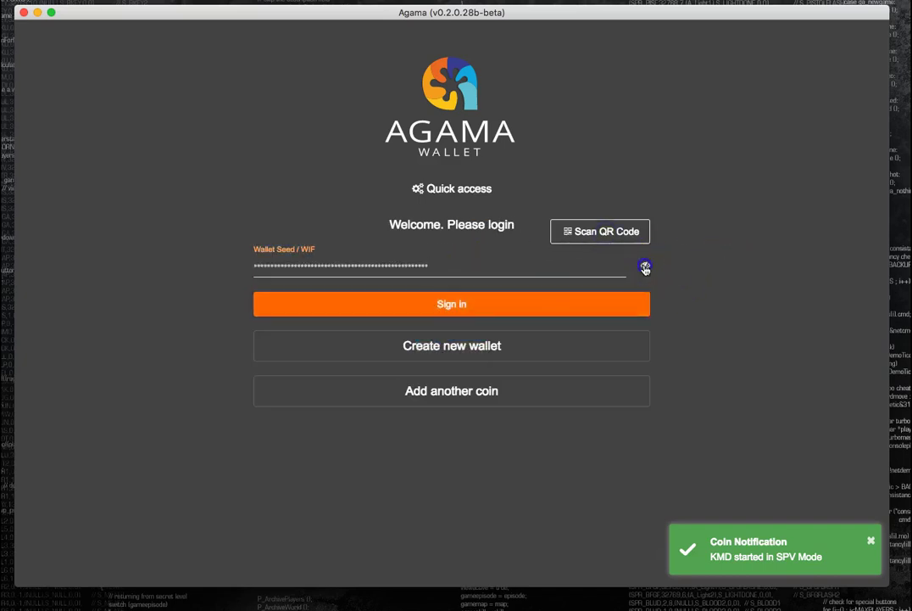
click(445, 318)
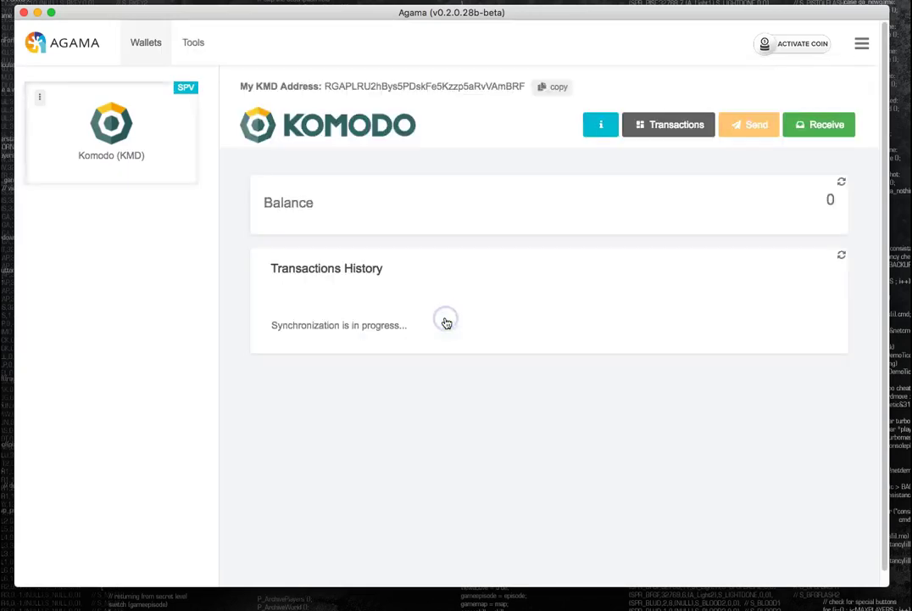
double_click(830, 201)
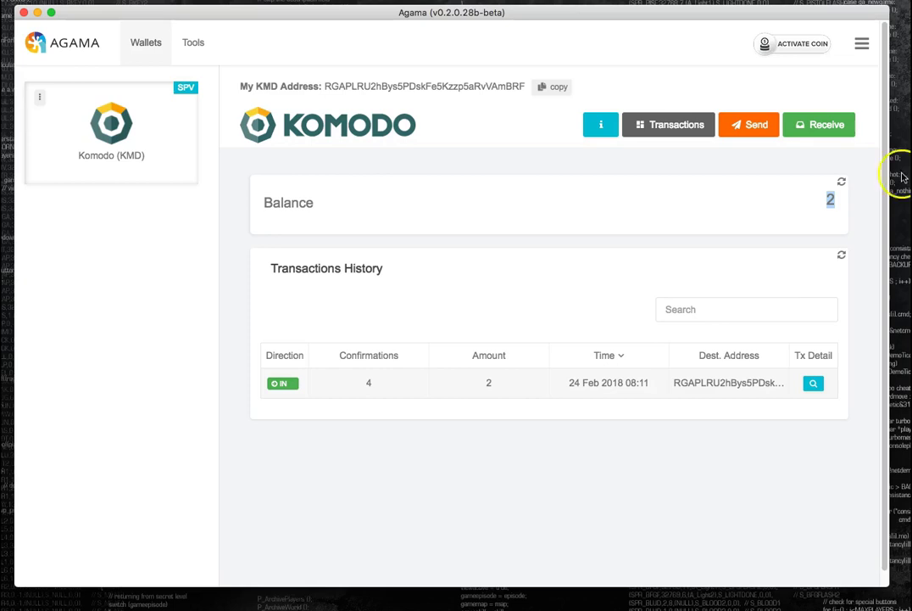
click(751, 126)
scroll(592, 417, down, 1)
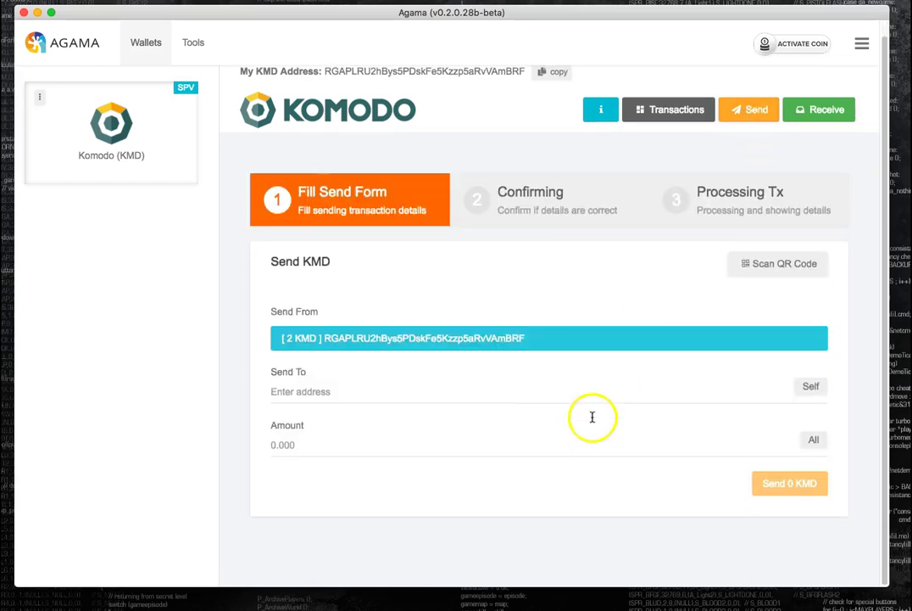
scroll(592, 416, up, 1)
click(595, 125)
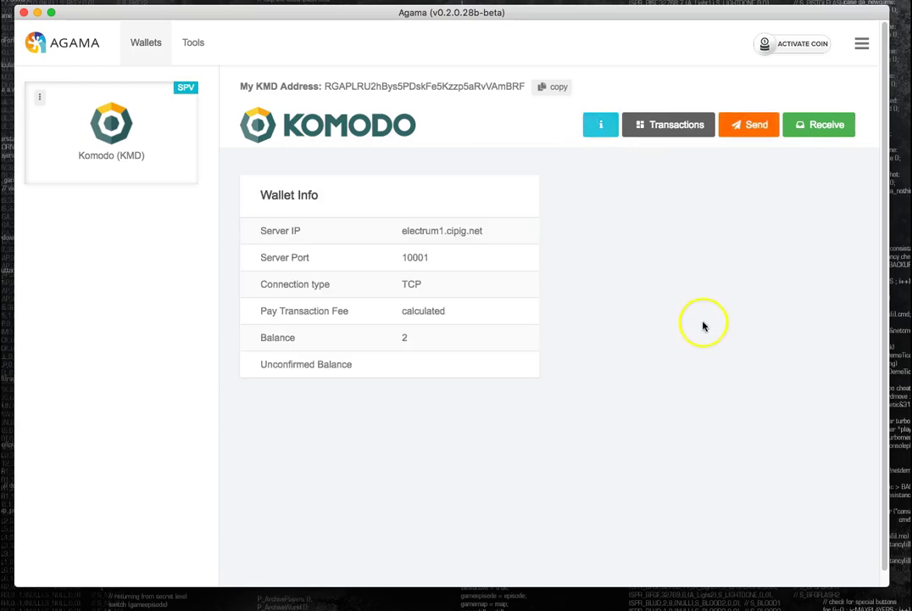
click(673, 129)
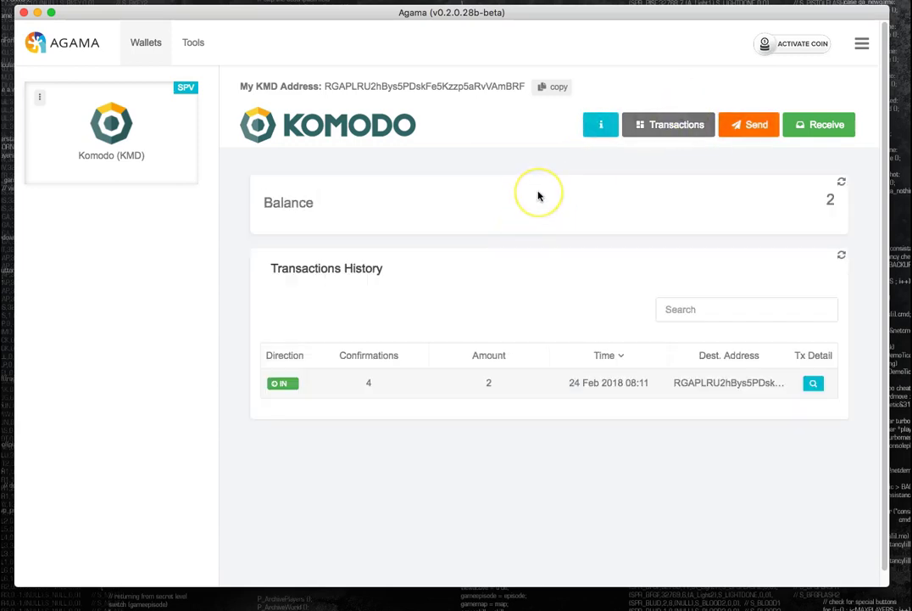